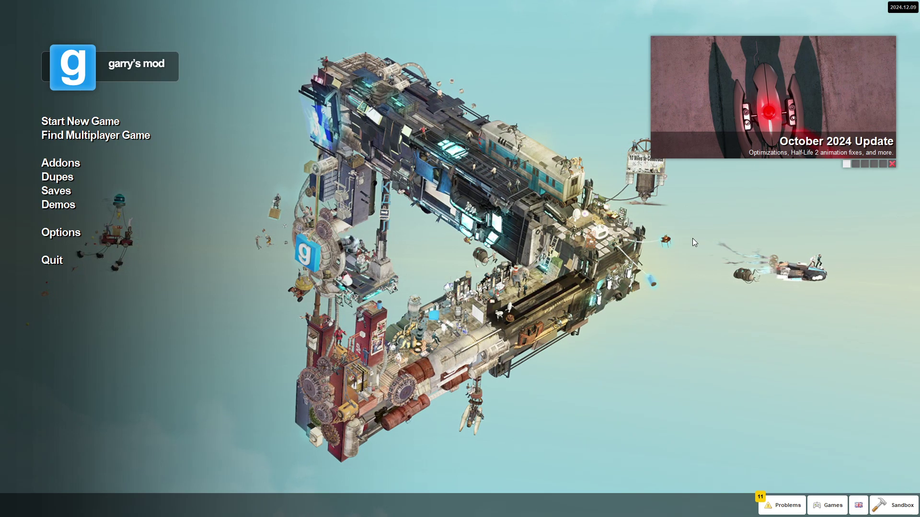
# Step: Start a new Sandbox game on the rp_downtown_v4c city map
pyautogui.click(98, 122)
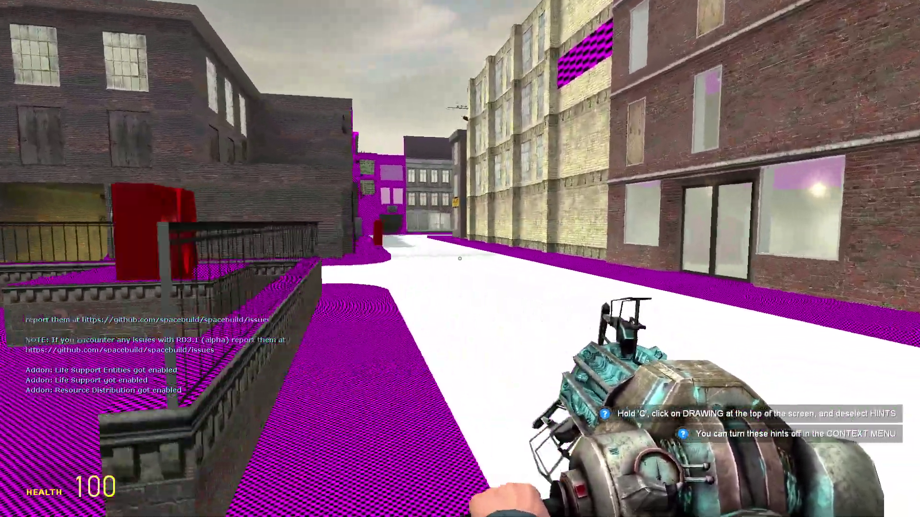
# Step: Switch to the crowbar and walk the streets past purple checkered missing-texture walls and stairs
pyautogui.press('w')
pyautogui.scroll(1, 459, 258)
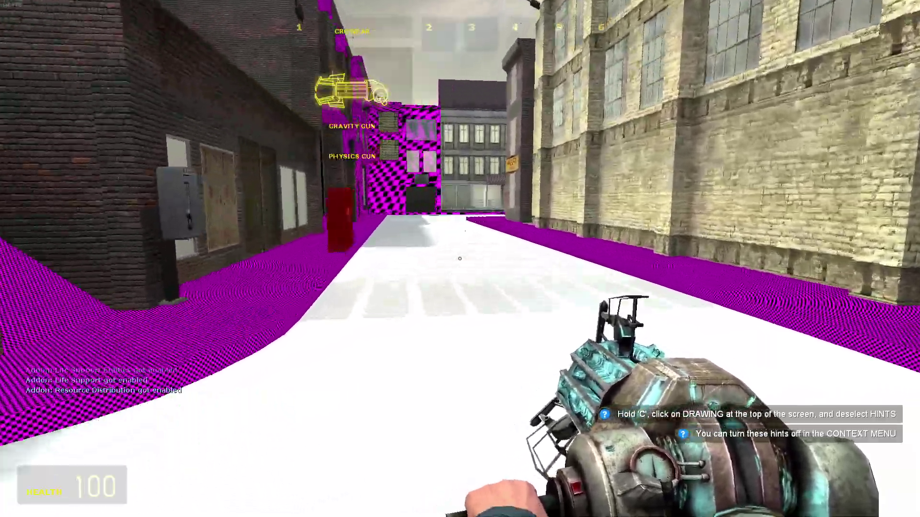
pyautogui.click(460, 259)
pyautogui.press('w')
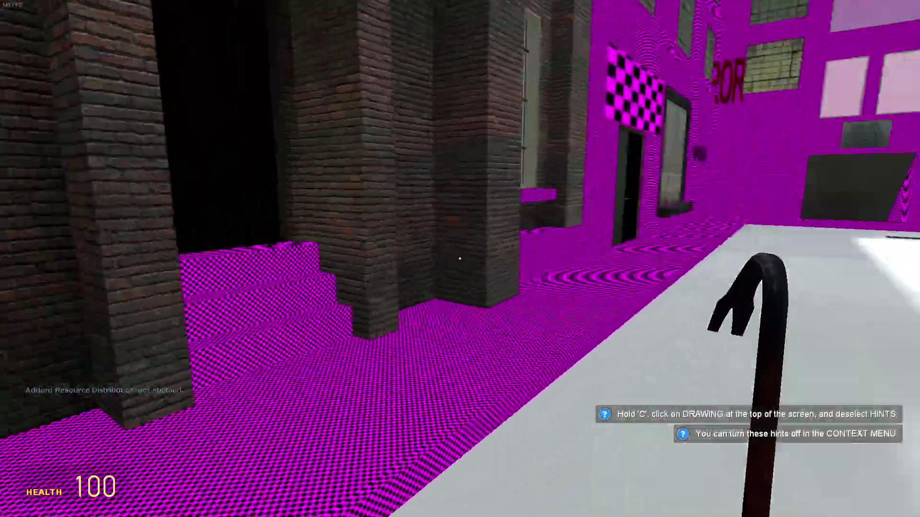
pyautogui.press('w')
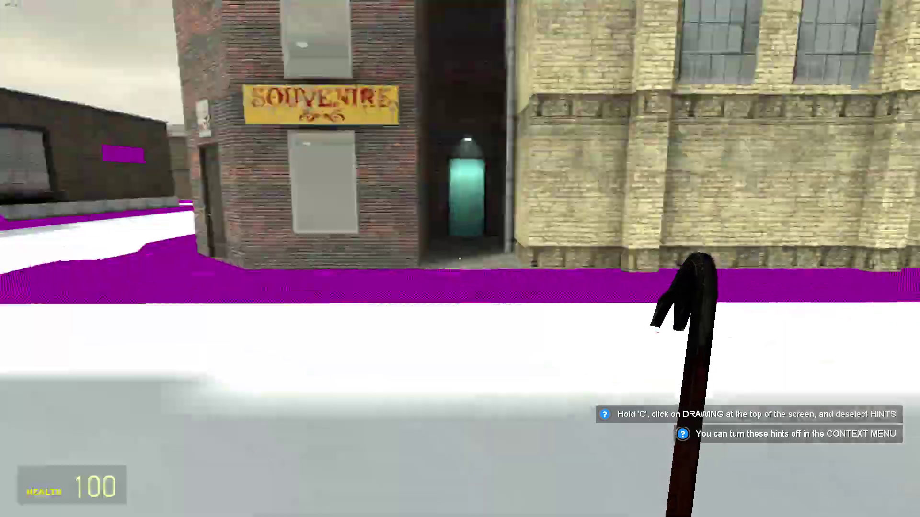
pyautogui.press('w')
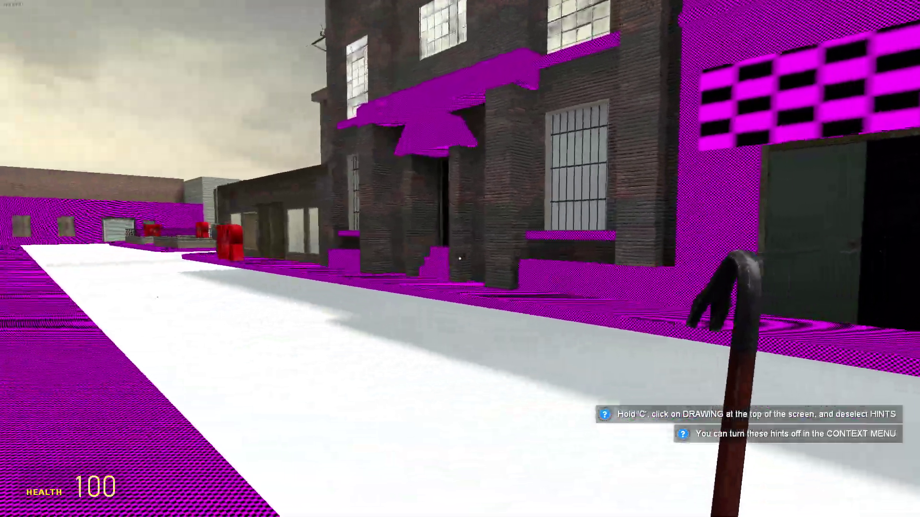
pyautogui.press('w')
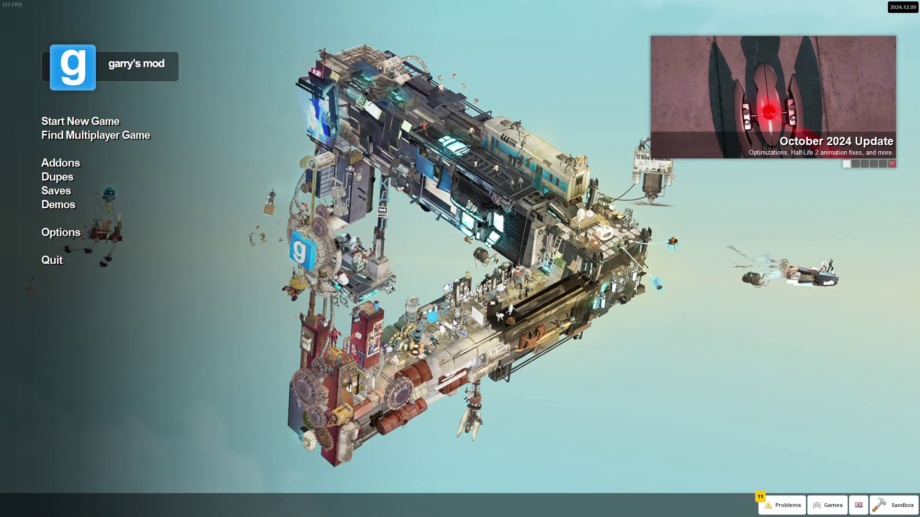
# Step: Leave the game for the desktop and bring up the gmodcontent.com Chrome window
pyautogui.press('super')
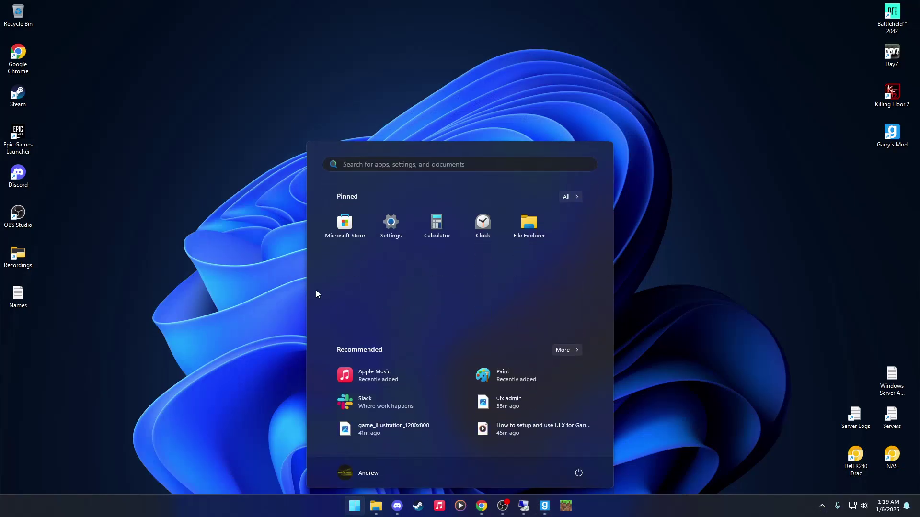
pyautogui.click(304, 371)
pyautogui.moveTo(482, 506)
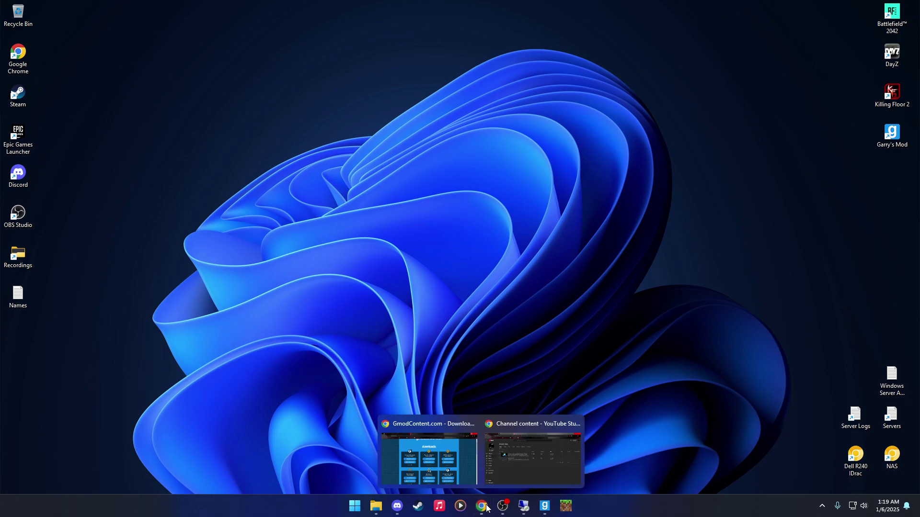
pyautogui.click(439, 466)
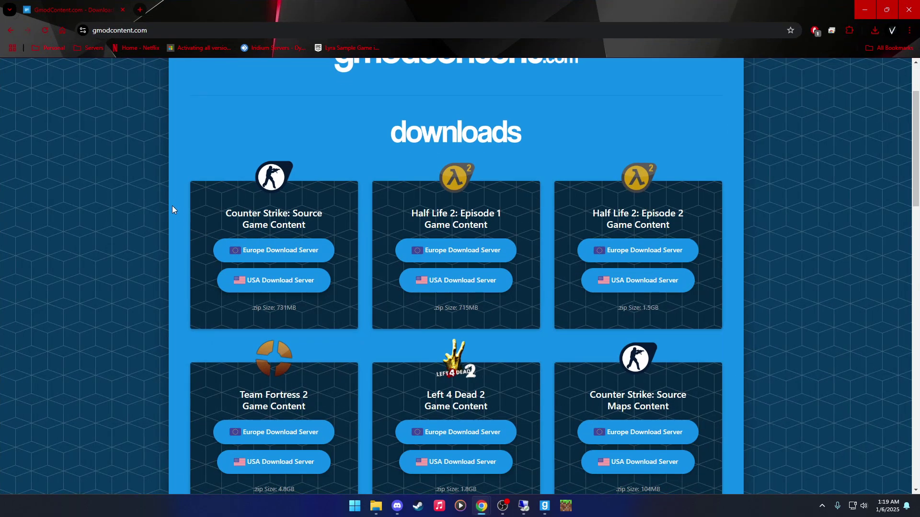
# Step: Locate the 731MB Counter Strike: Source Game Content zip, then minimize the browser
pyautogui.scroll(-1, 173, 211)
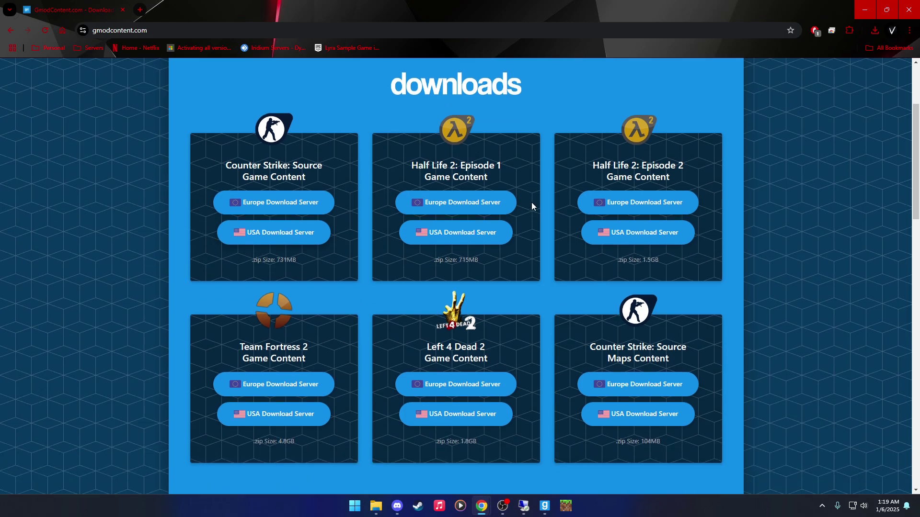
pyautogui.scroll(2, 336, 206)
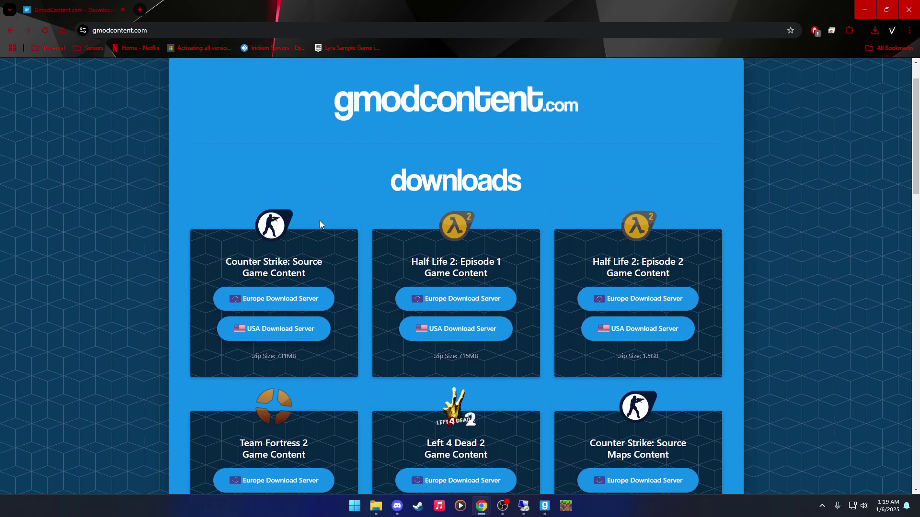
pyautogui.scroll(1, 431, 235)
pyautogui.scroll(-2, 503, 246)
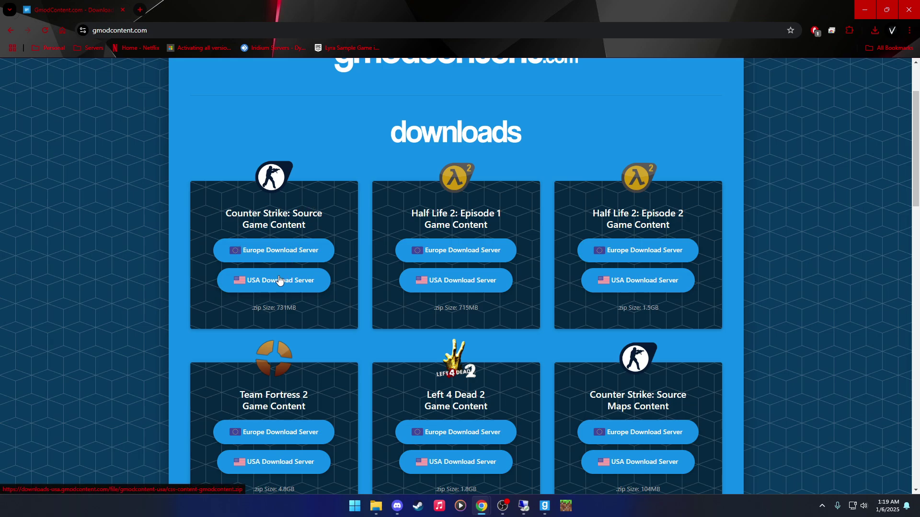
pyautogui.moveTo(277, 310); pyautogui.dragTo(284, 310)
pyautogui.click(865, 10)
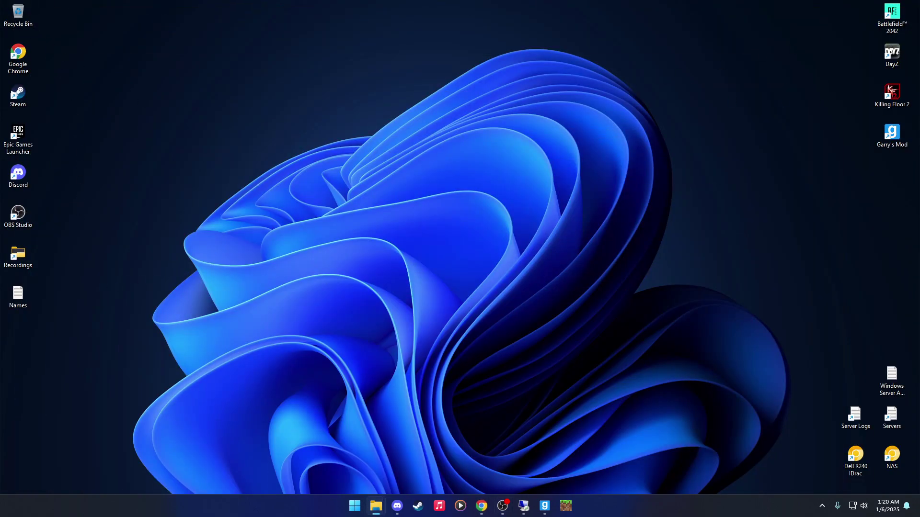
# Step: Place the downloaded css-content-gmodcontent zip on the desktop and shift it further left
pyautogui.moveTo(390, 202); pyautogui.dragTo(241, 211)
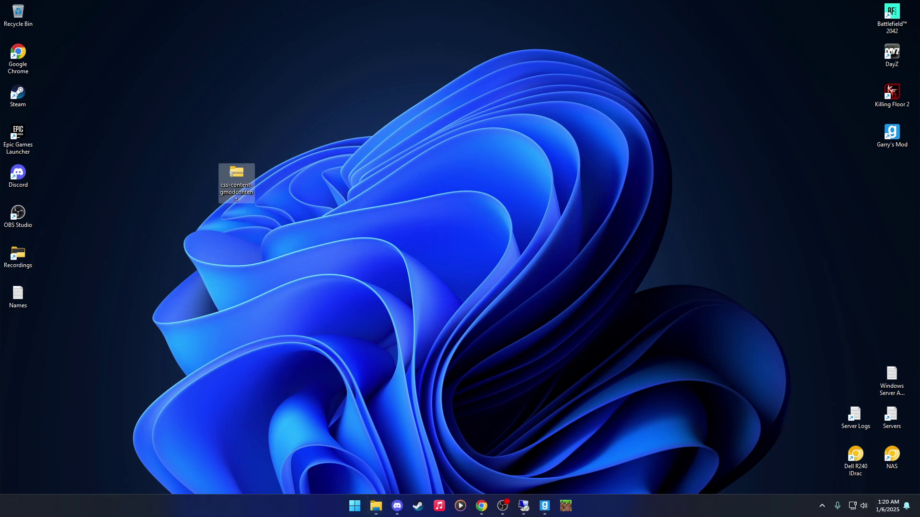
pyautogui.click(502, 505)
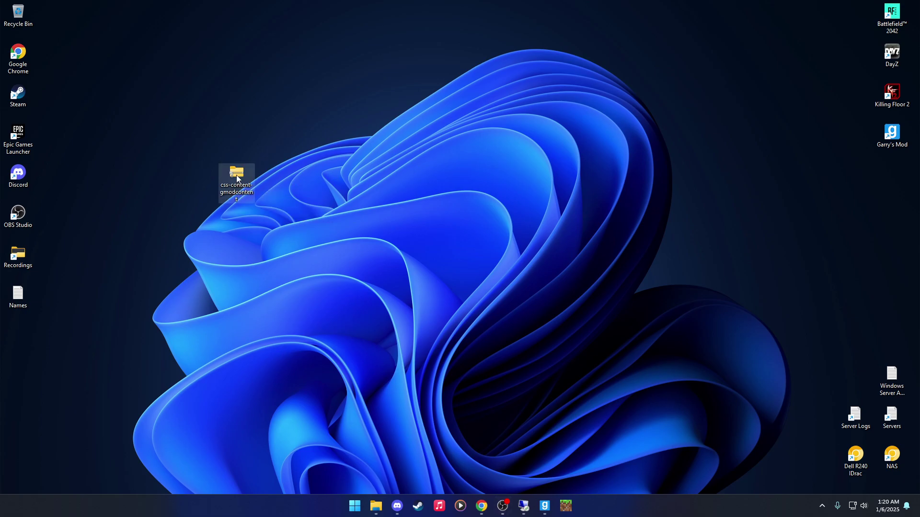
pyautogui.moveTo(239, 192); pyautogui.dragTo(126, 190)
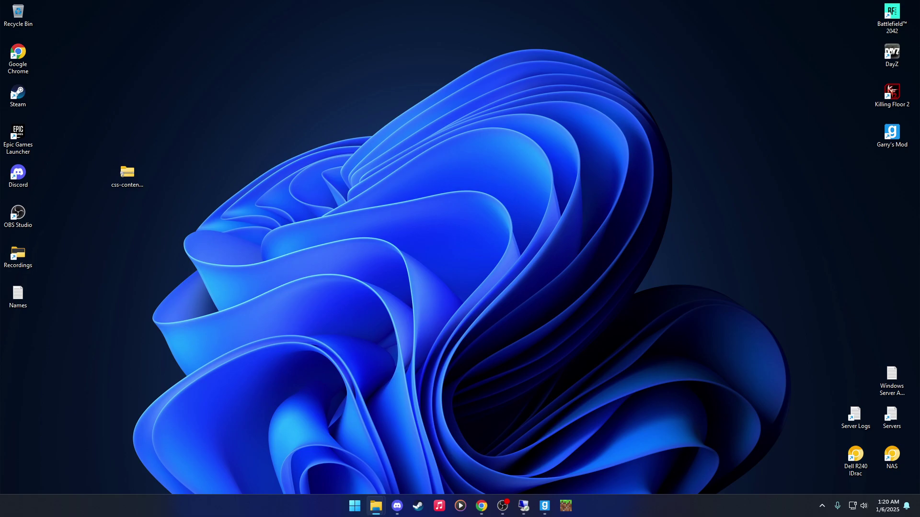
# Step: Open the css-content-gmodcontent zip and shrink the Explorer window to expose the desktop
pyautogui.doubleClick(372, 118)
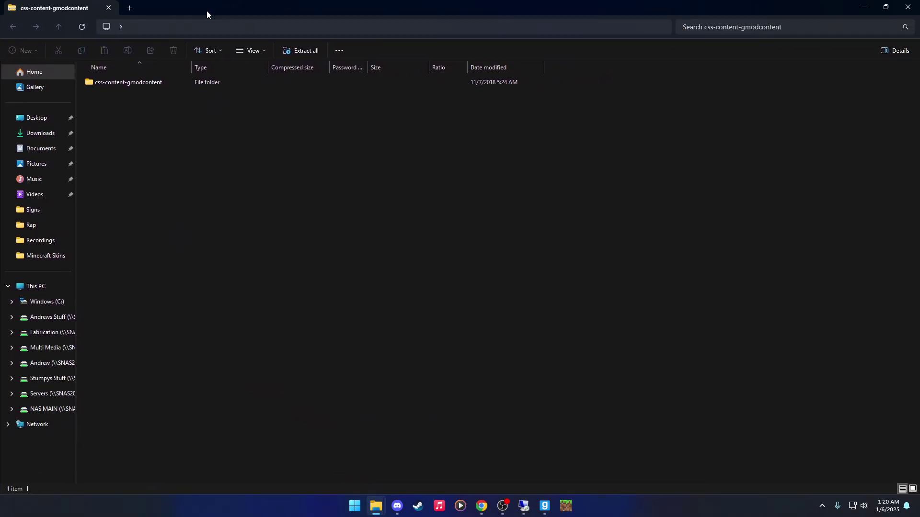
pyautogui.click(885, 4)
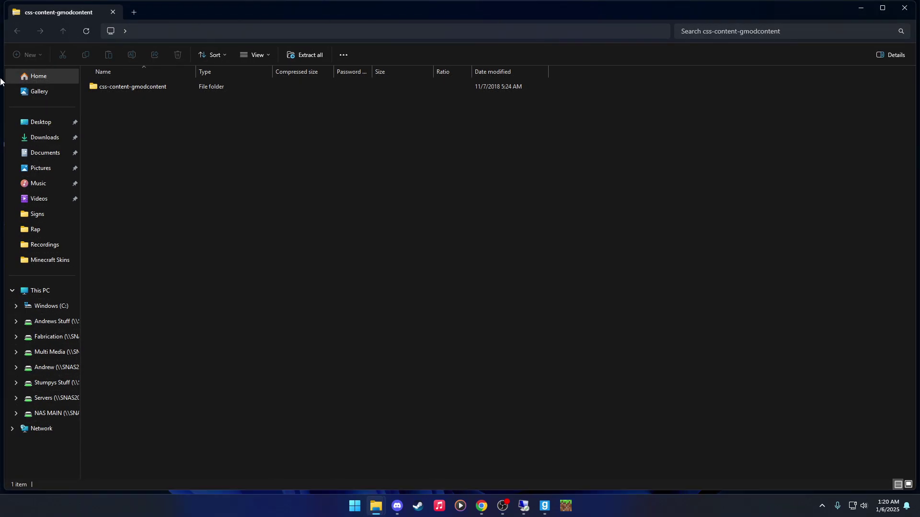
pyautogui.moveTo(5, 97); pyautogui.dragTo(314, 98)
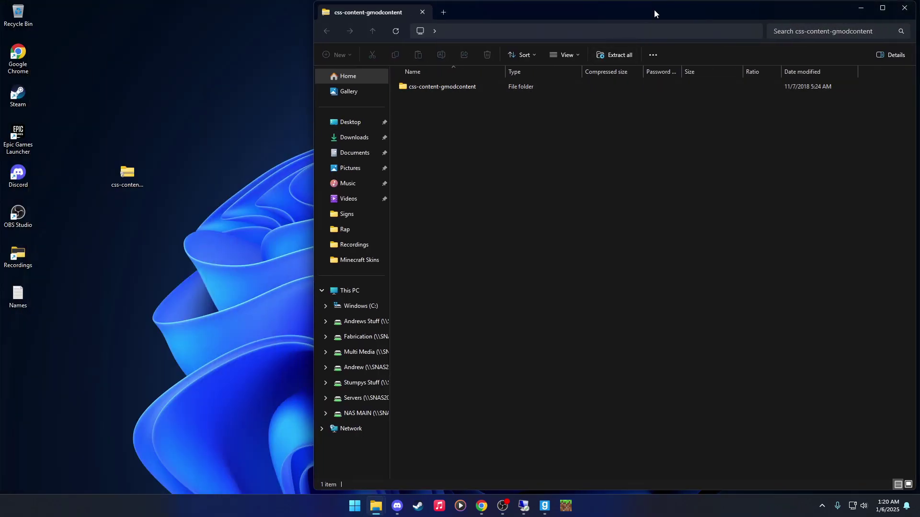
pyautogui.moveTo(654, 10); pyautogui.dragTo(579, 27)
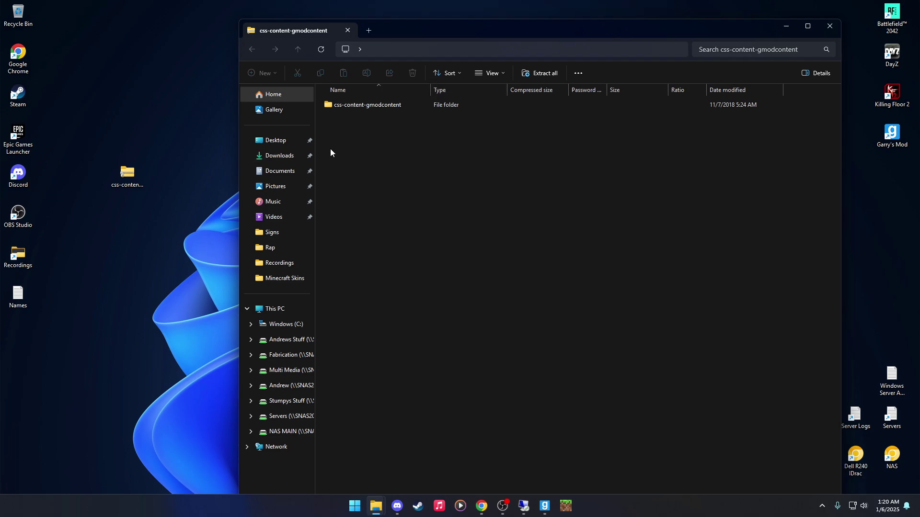
# Step: Browse the inner folder's materials and cs_havana contents, then return to the archive's top level
pyautogui.doubleClick(356, 110)
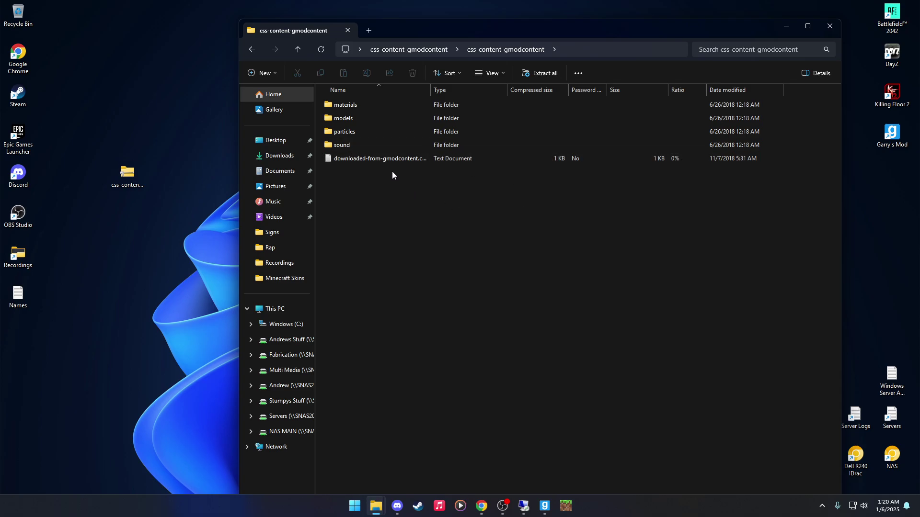
pyautogui.click(348, 159)
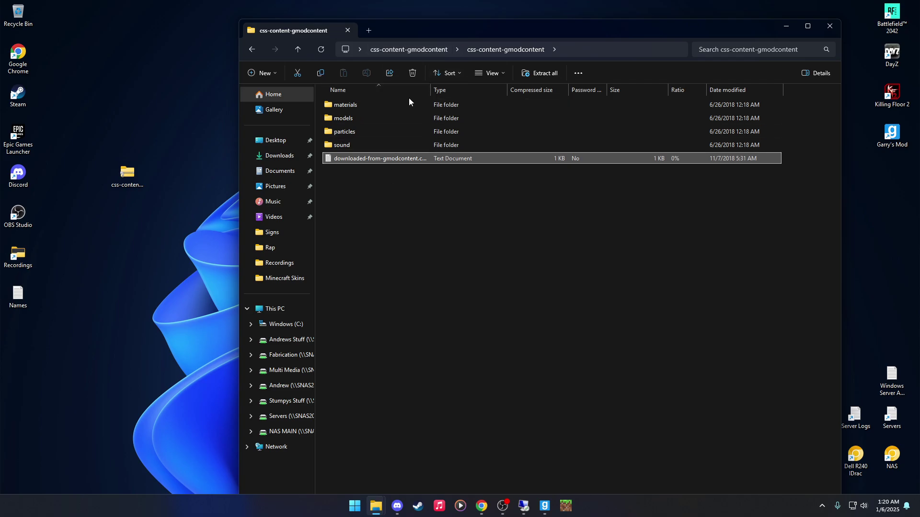
pyautogui.doubleClick(358, 108)
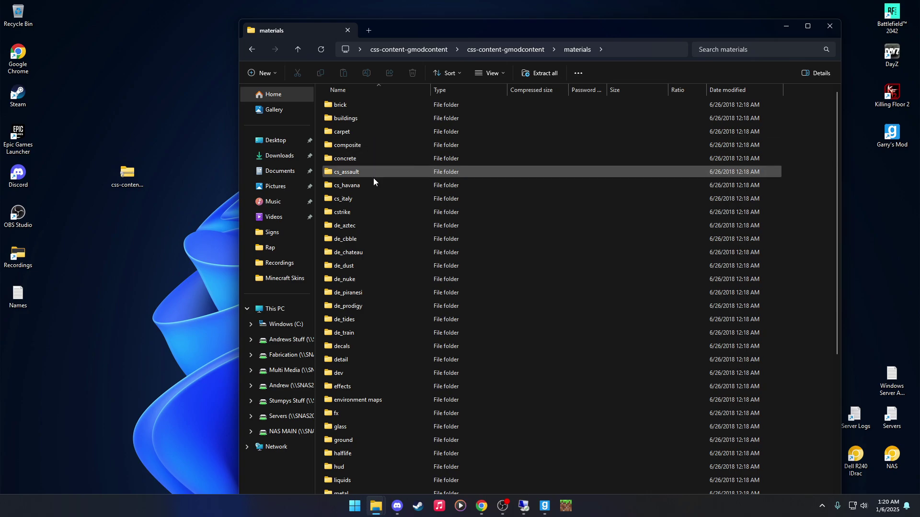
pyautogui.doubleClick(370, 184)
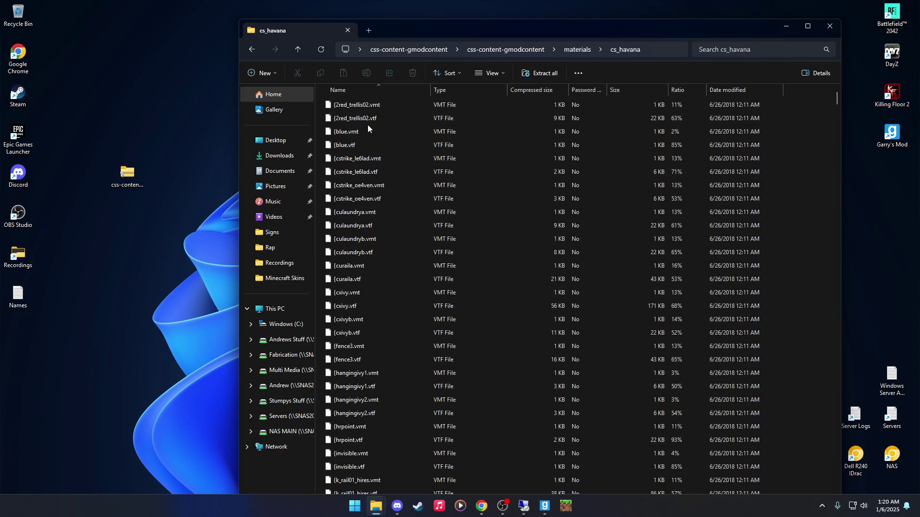
pyautogui.scroll(-10, 356, 156)
pyautogui.scroll(-15, 355, 159)
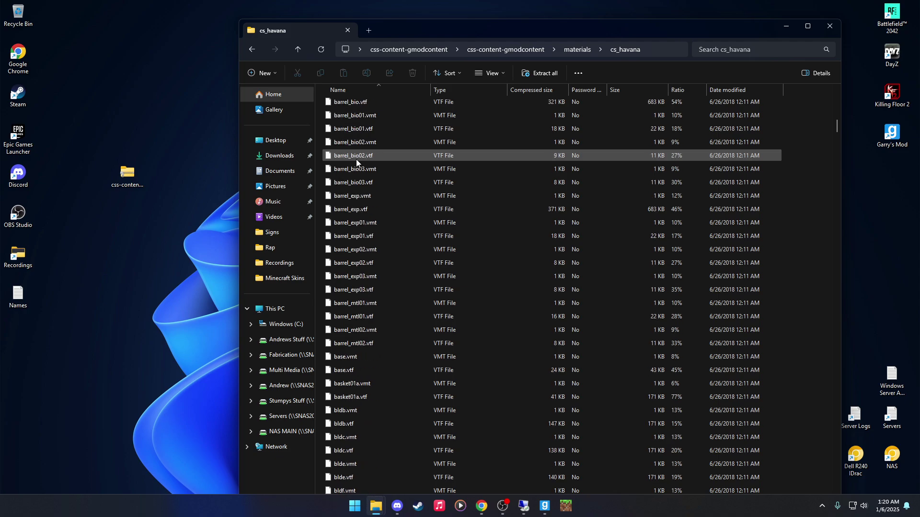
pyautogui.scroll(-15, 363, 168)
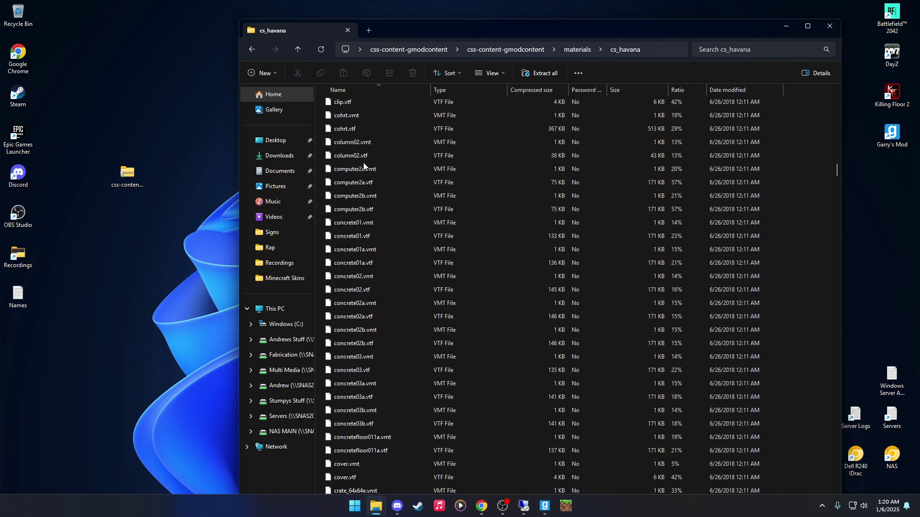
pyautogui.click(498, 50)
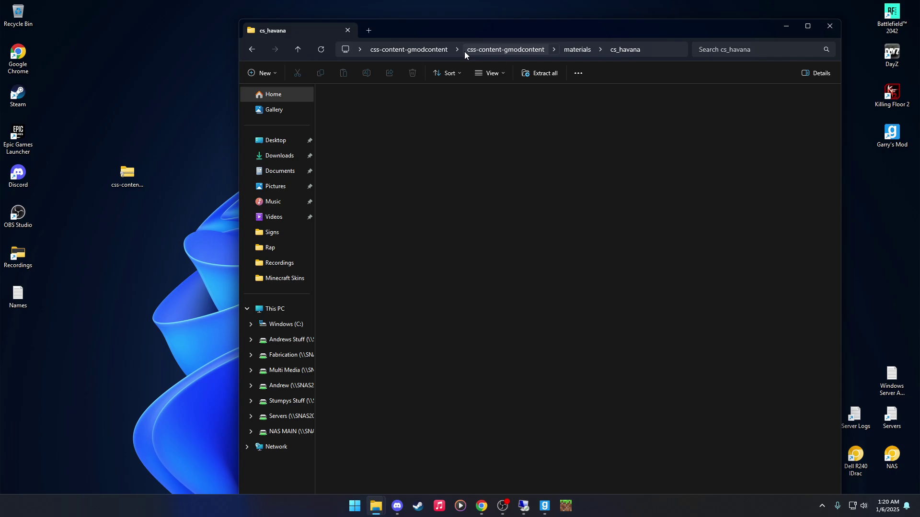
pyautogui.click(407, 50)
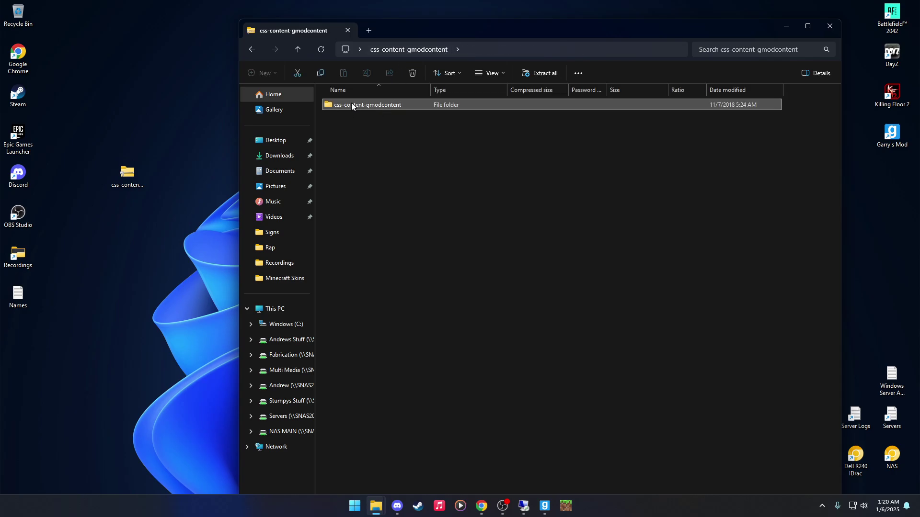
# Step: Drag the inner css-content-gmodcontent folder onto the desktop and follow the 18,501-item copy to completion
pyautogui.moveTo(352, 102); pyautogui.dragTo(104, 309)
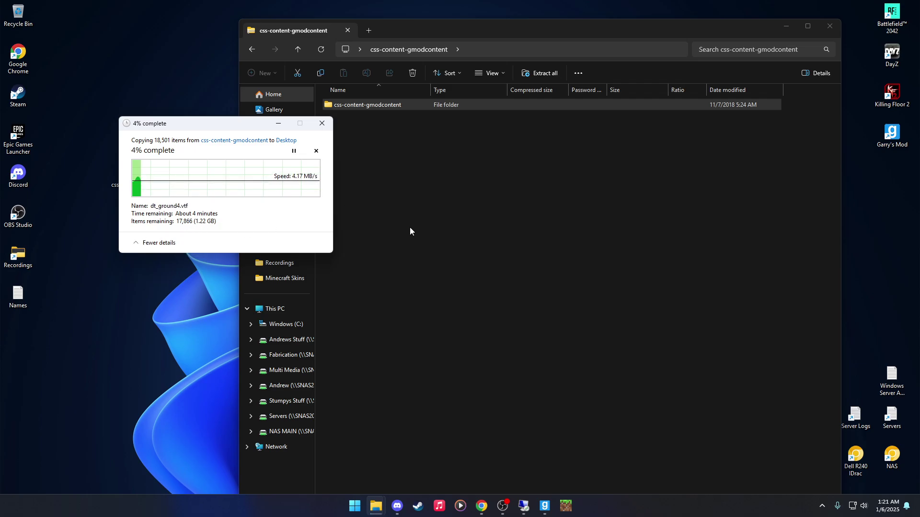
pyautogui.click(359, 246)
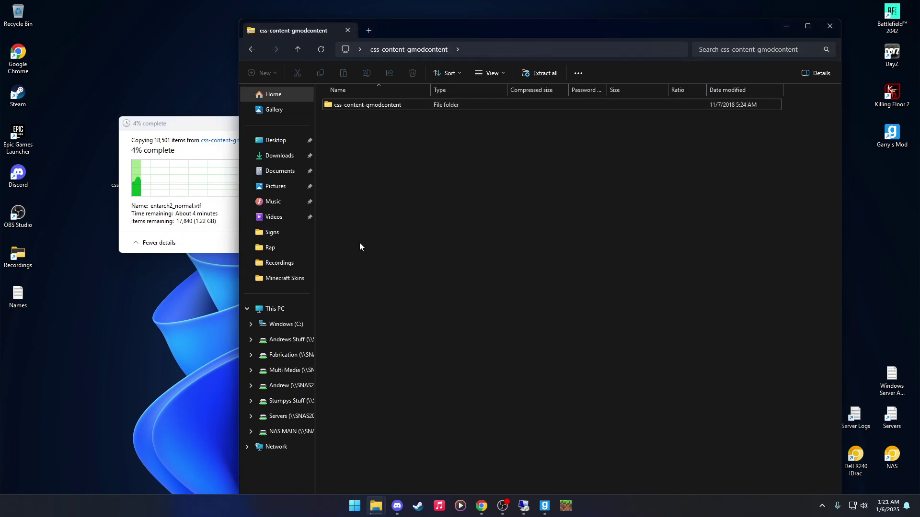
pyautogui.click(200, 280)
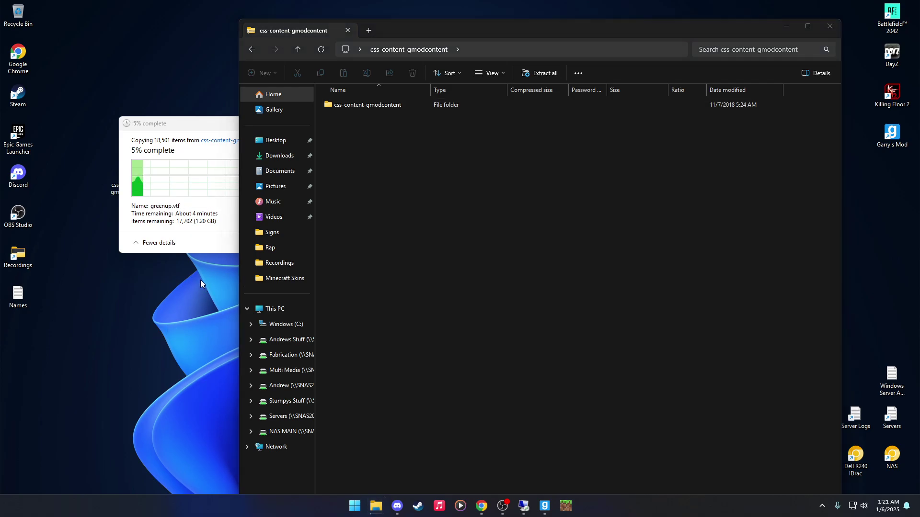
pyautogui.click(217, 225)
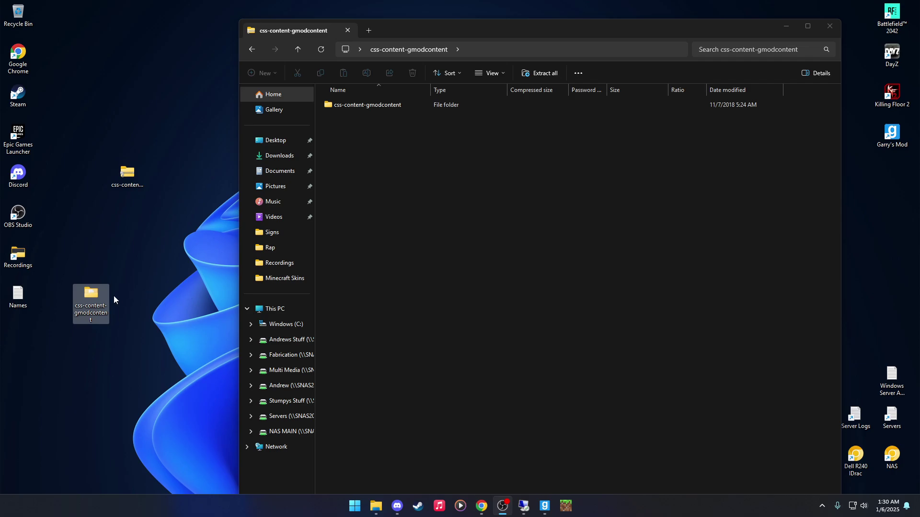
# Step: Move the extracted folder into the desktop's left column and show This PC in Explorer
pyautogui.moveTo(97, 299); pyautogui.dragTo(32, 348)
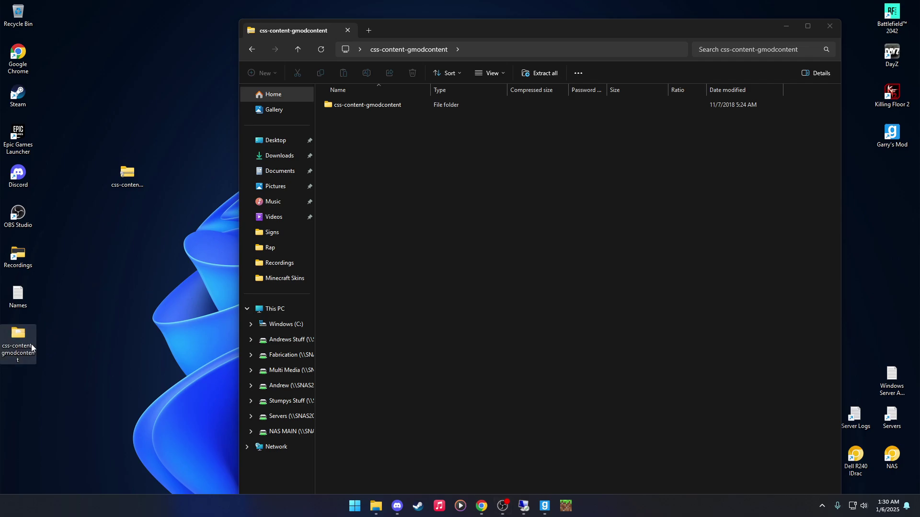
pyautogui.click(91, 343)
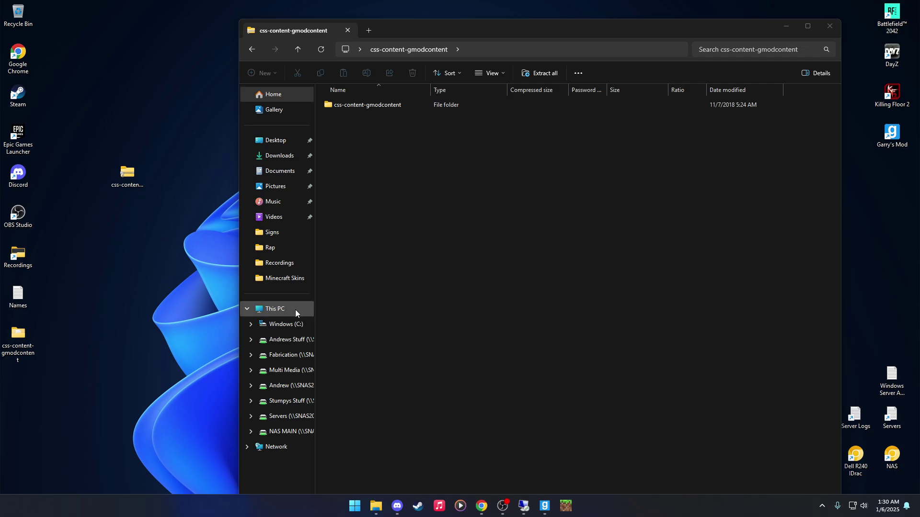
pyautogui.click(275, 309)
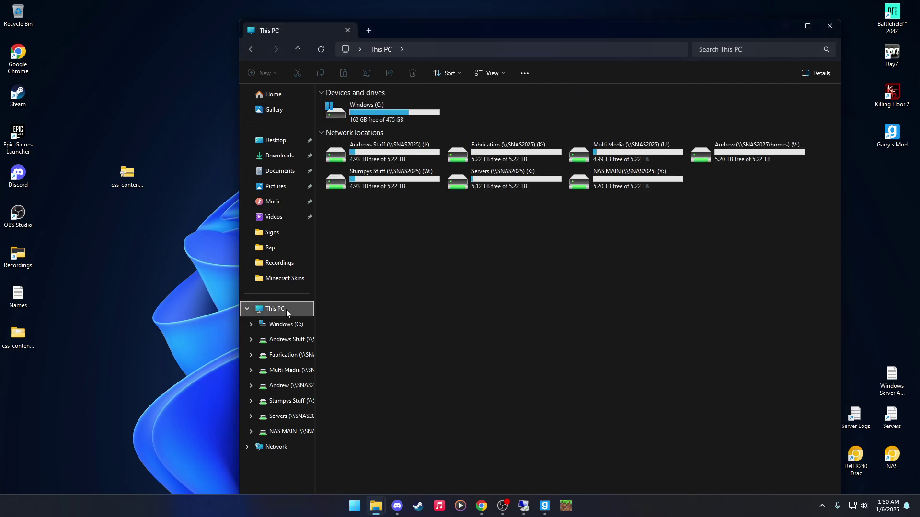
# Step: Open C:\Program Files (x86)\Steam\steamapps\common\GarrysMod and select the extracted desktop folder
pyautogui.doubleClick(370, 115)
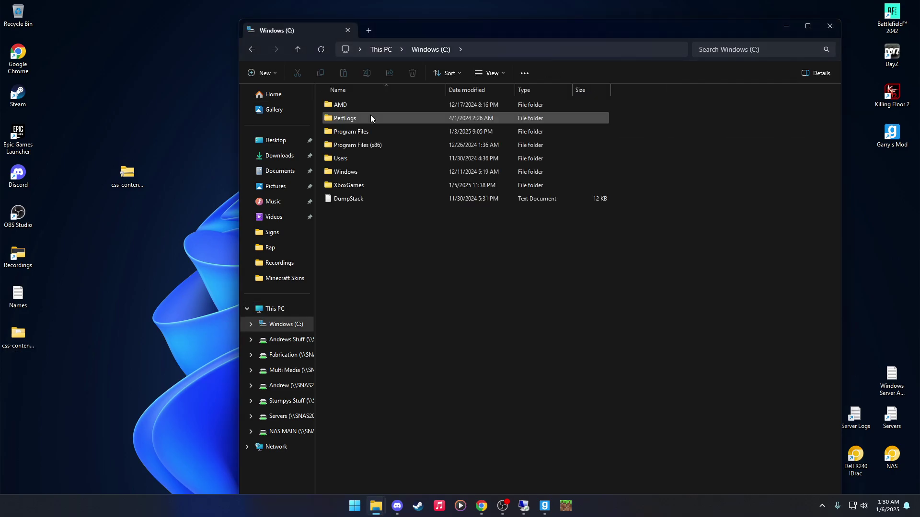
pyautogui.doubleClick(355, 146)
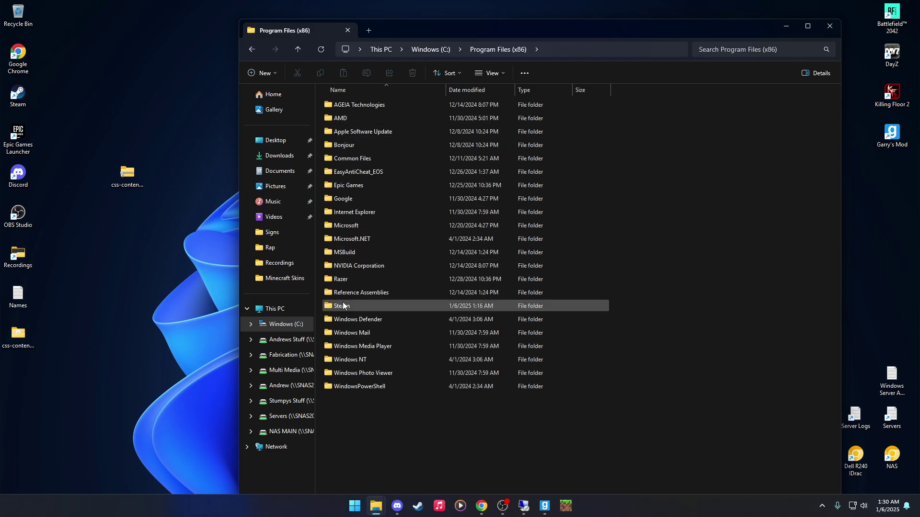
pyautogui.doubleClick(343, 305)
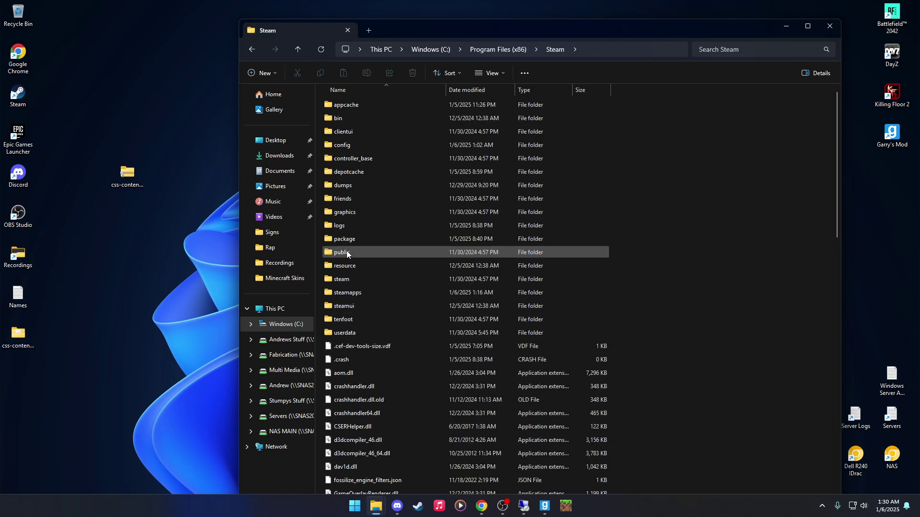
pyautogui.doubleClick(350, 292)
pyautogui.doubleClick(371, 103)
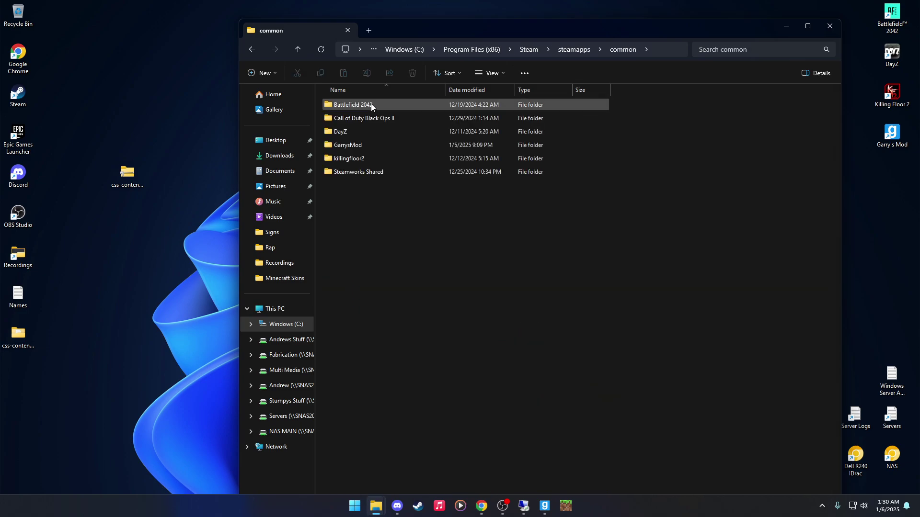
pyautogui.doubleClick(356, 147)
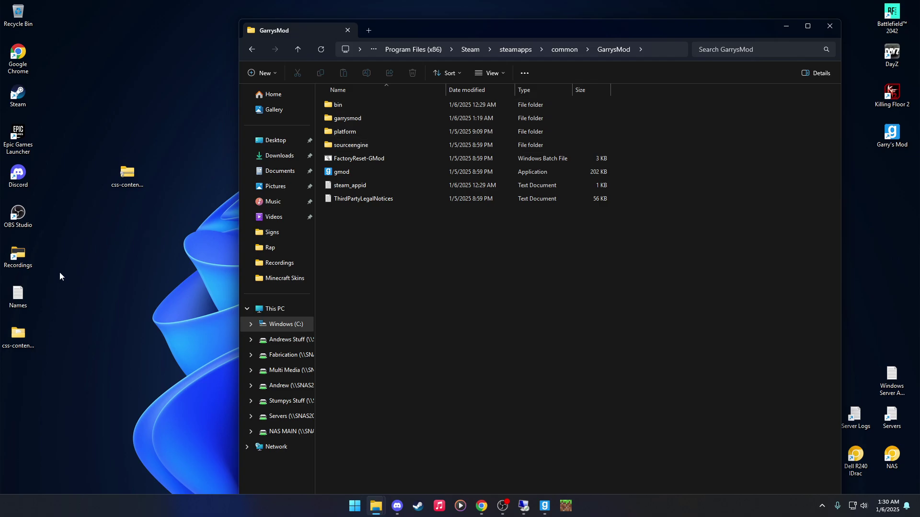
pyautogui.click(16, 336)
# Step: Move the extracted folder from the desktop into the GarrysMod folder
pyautogui.moveTo(16, 335); pyautogui.dragTo(470, 305)
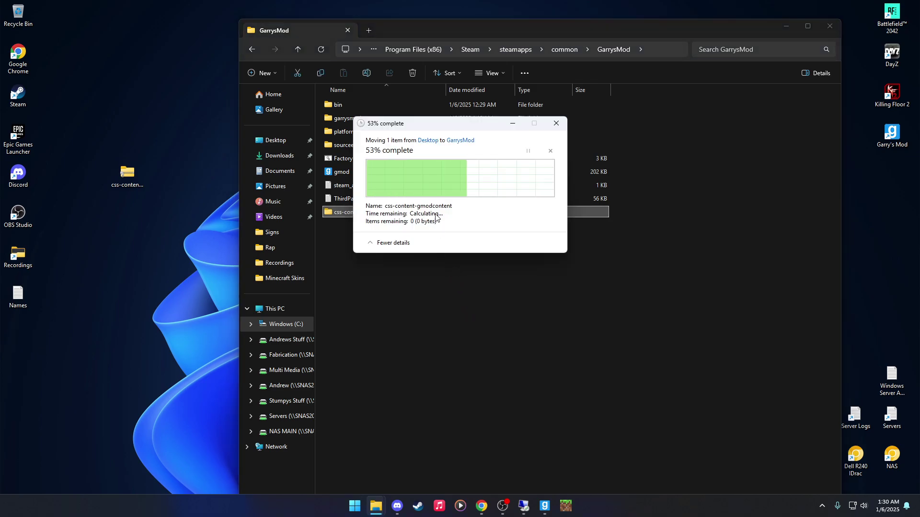
pyautogui.click(383, 249)
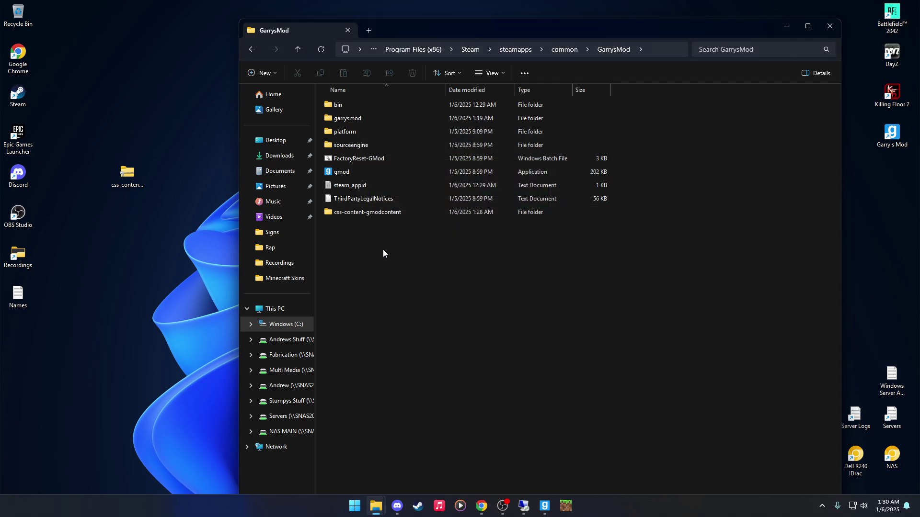
pyautogui.moveTo(378, 212)
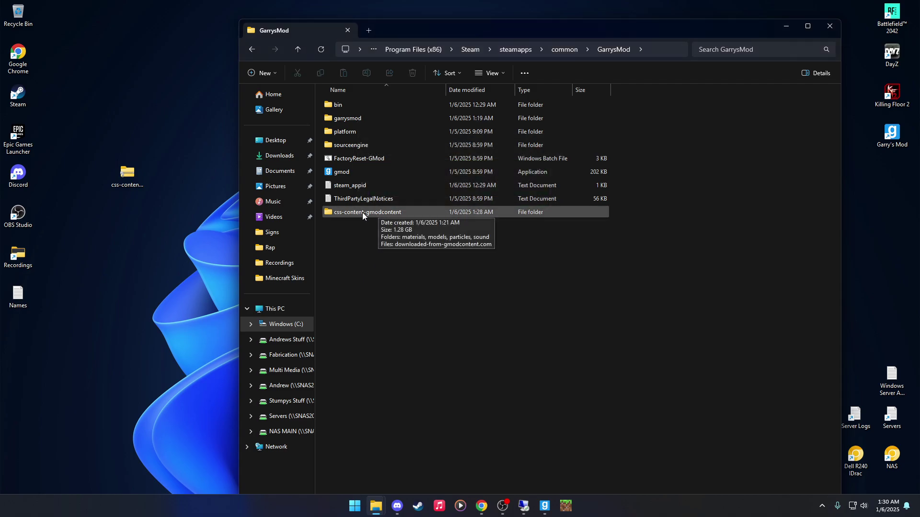
# Step: Rename the moved folder from css-content-gmodcontent to css
pyautogui.rightClick(360, 212)
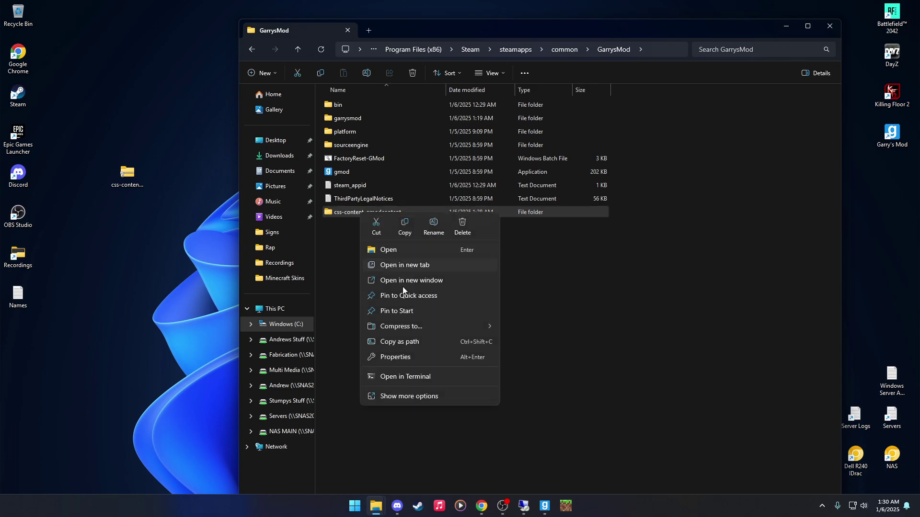
pyautogui.click(433, 225)
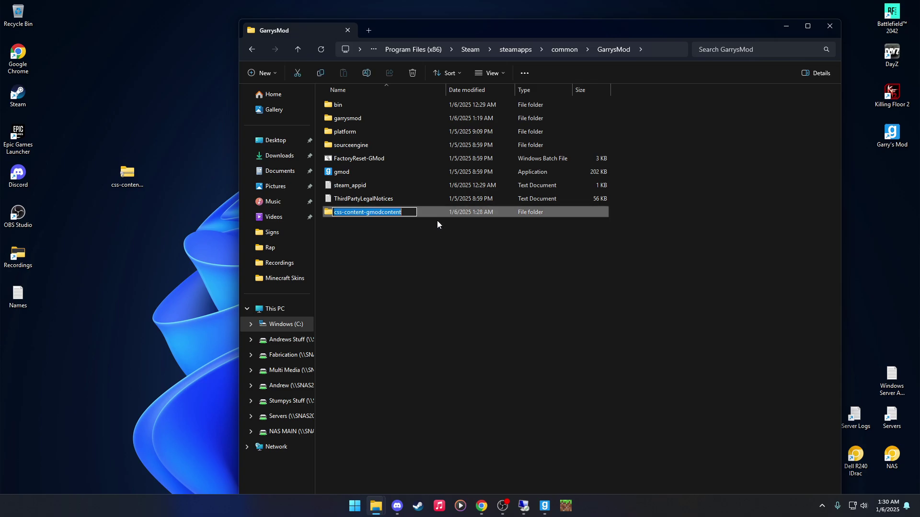
pyautogui.click(408, 214)
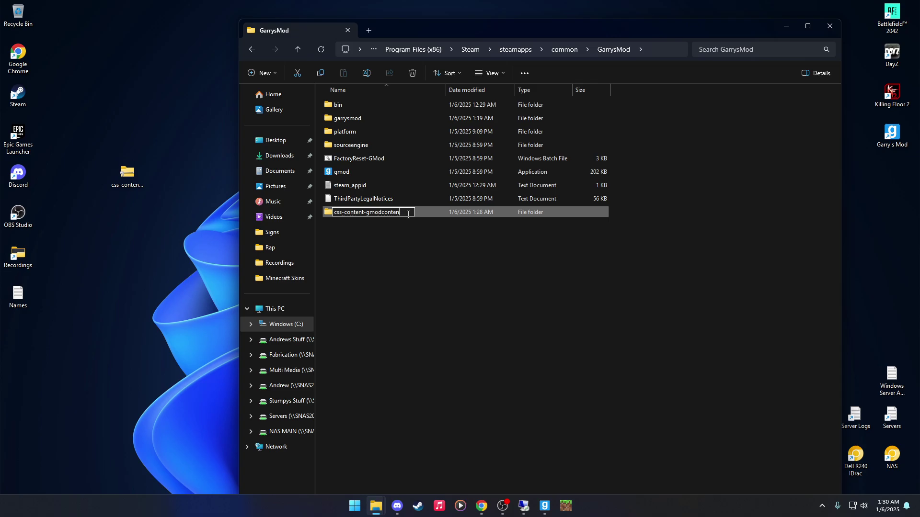
pyautogui.press('BackSpace')
pyautogui.press('BackSpace')
pyautogui.press('BackSpace')
pyautogui.press('BackSpace')
pyautogui.press('BackSpace')
pyautogui.press('BackSpace')
pyautogui.press('BackSpace')
pyautogui.press('BackSpace')
pyautogui.press('BackSpace')
pyautogui.press('BackSpace')
pyautogui.press('BackSpace')
pyautogui.press('BackSpace')
pyautogui.press('BackSpace')
pyautogui.press('BackSpace')
pyautogui.press('BackSpace')
pyautogui.press('BackSpace')
pyautogui.press('BackSpace')
pyautogui.press('BackSpace')
pyautogui.press('BackSpace')
pyautogui.press('BackSpace')
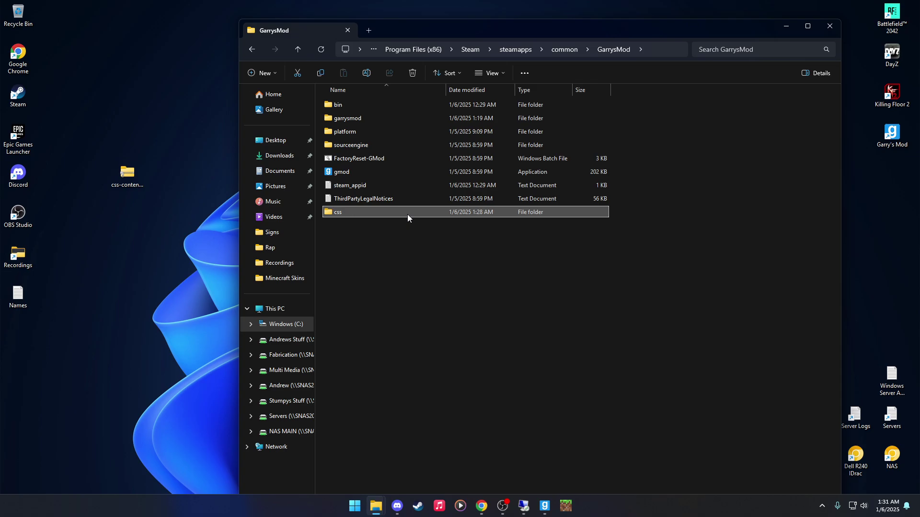
pyautogui.click(370, 245)
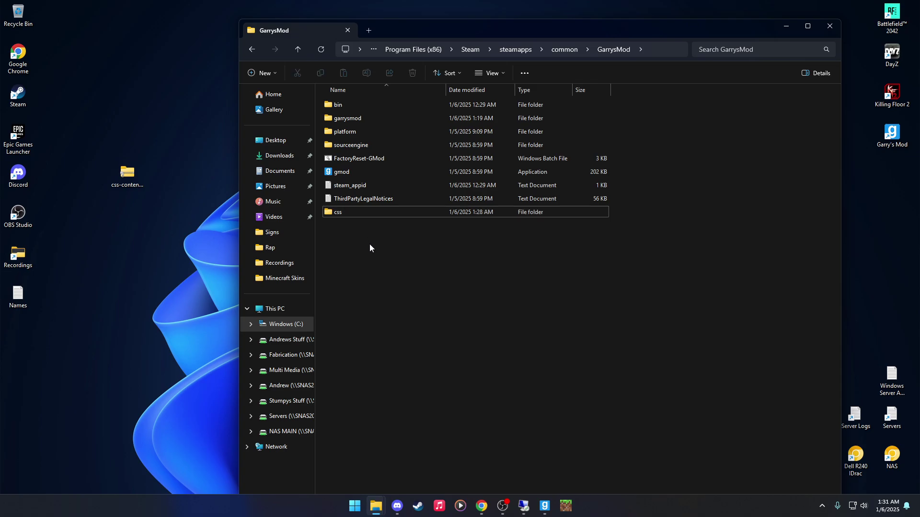
# Step: Go into the garrysmod subfolder and then its cfg folder
pyautogui.click(149, 250)
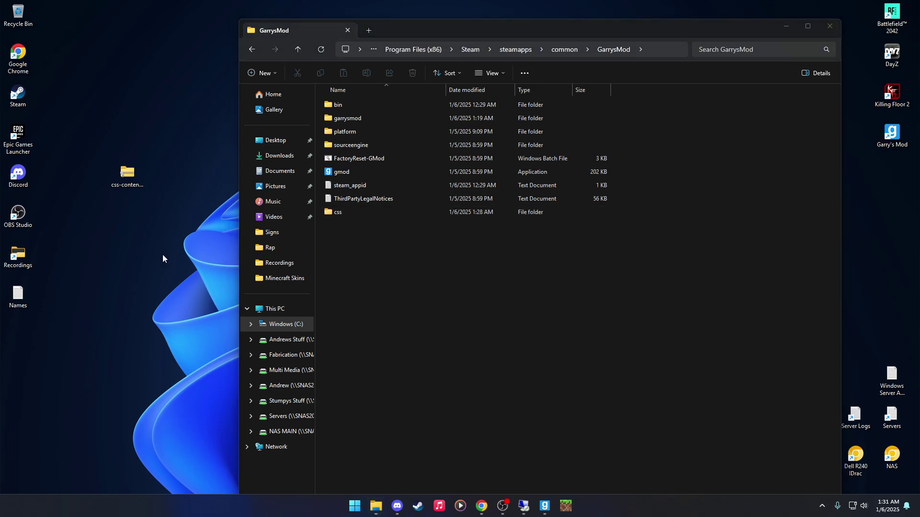
pyautogui.doubleClick(360, 118)
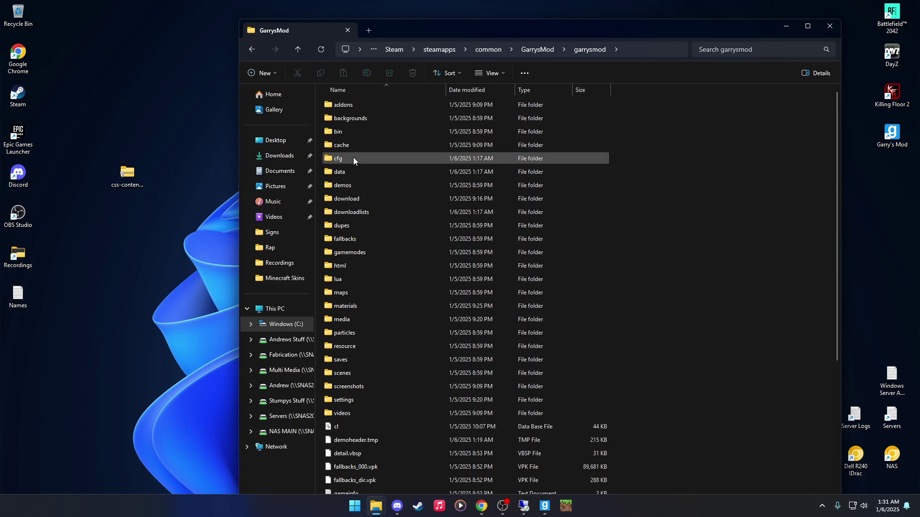
pyautogui.doubleClick(353, 158)
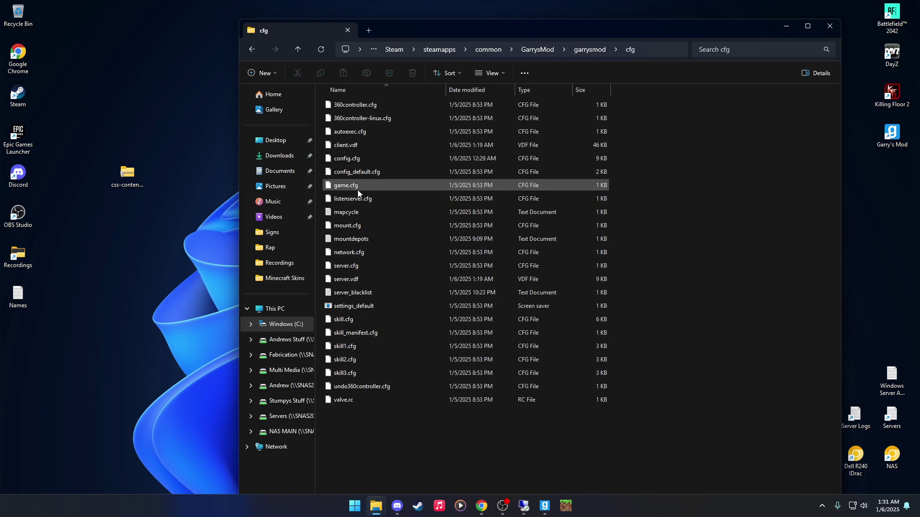
# Step: Open mount.cfg in Notepad
pyautogui.rightClick(349, 227)
pyautogui.click(334, 227)
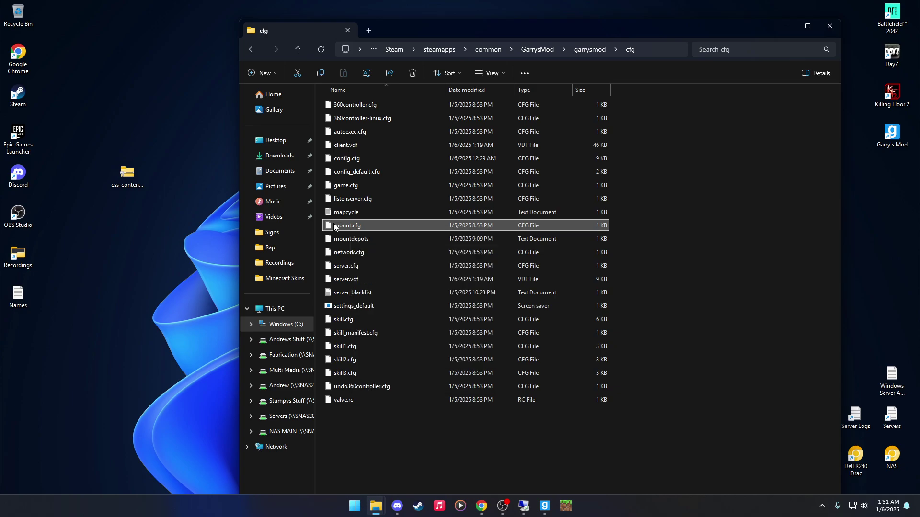
pyautogui.rightClick(335, 227)
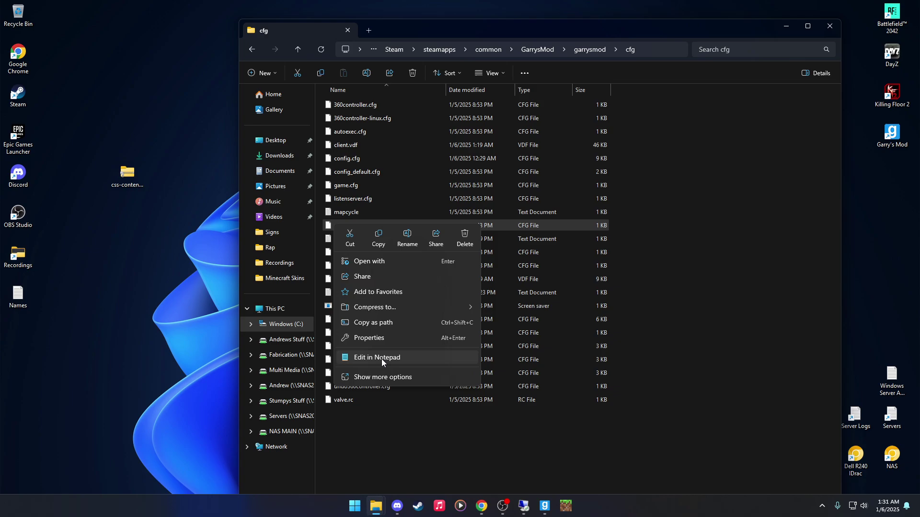
pyautogui.click(411, 417)
pyautogui.rightClick(348, 225)
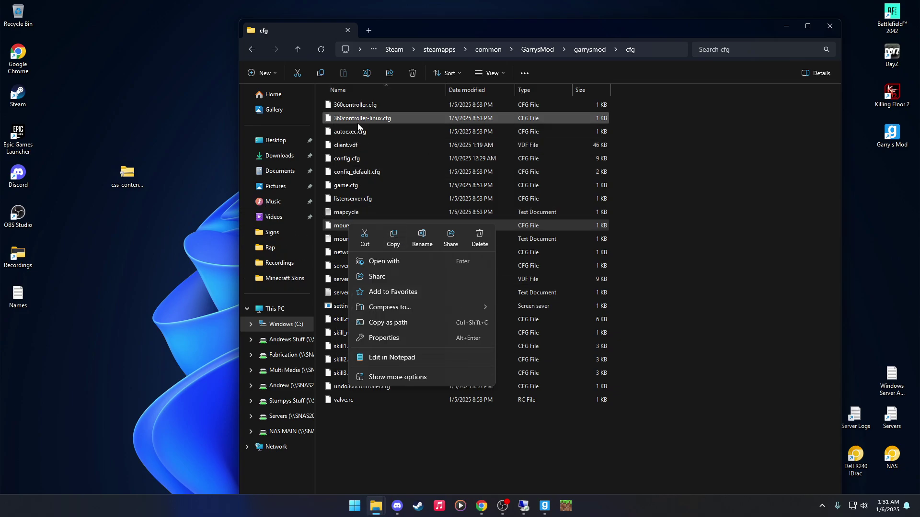
pyautogui.click(390, 362)
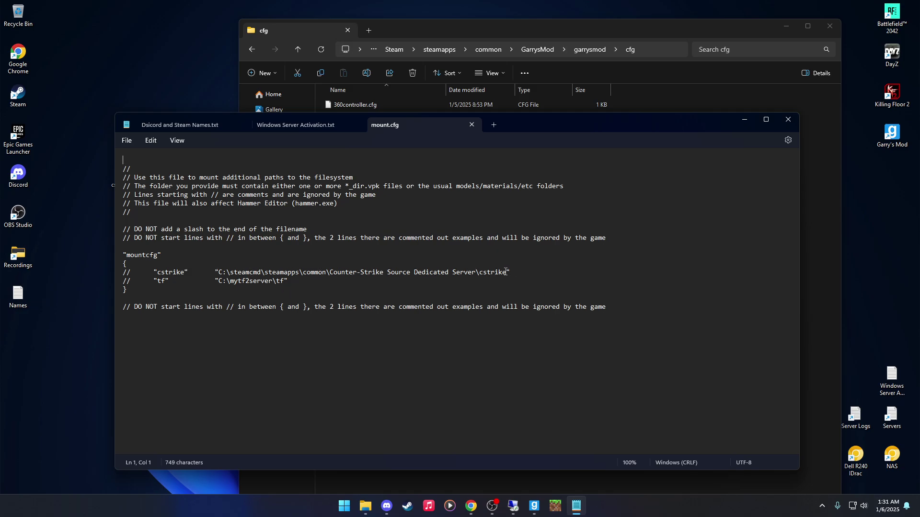
# Step: Select the cstrike path in mount.cfg, then open GarrysMod\css and select its full address-bar path
pyautogui.moveTo(507, 272); pyautogui.dragTo(220, 272)
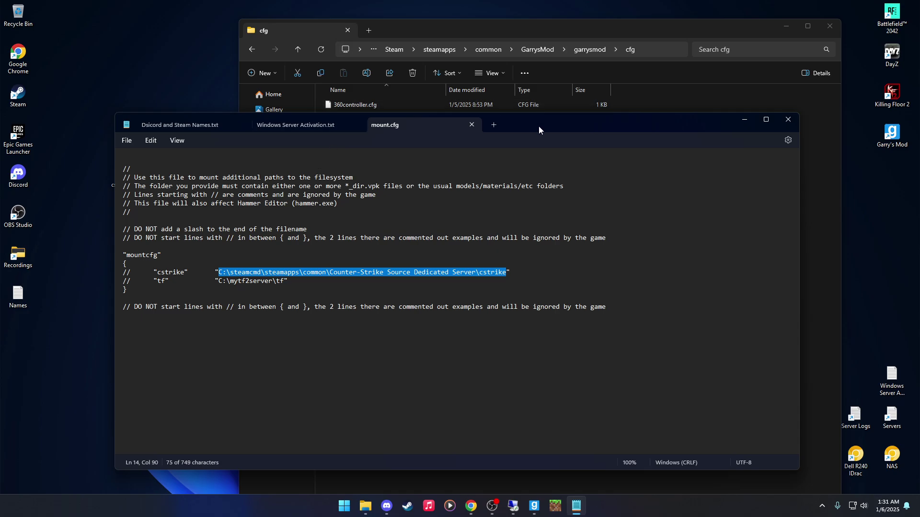
pyautogui.click(627, 84)
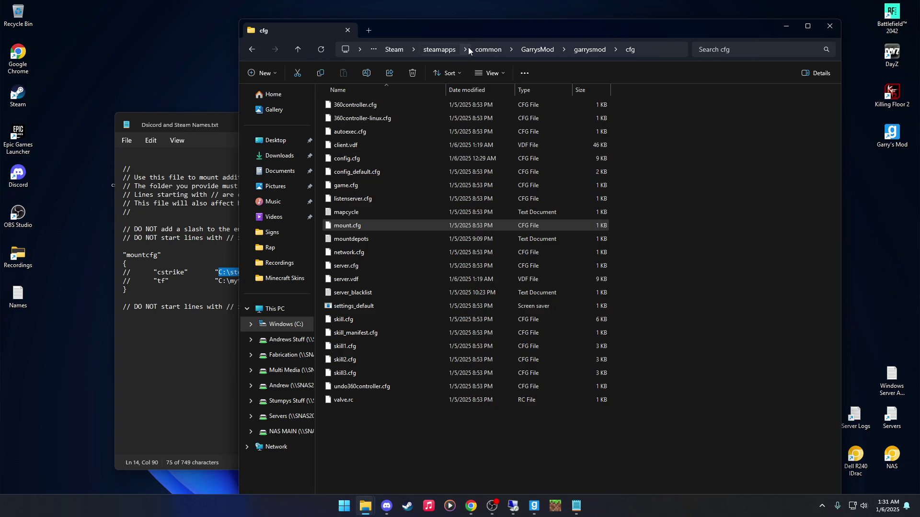
pyautogui.click(536, 50)
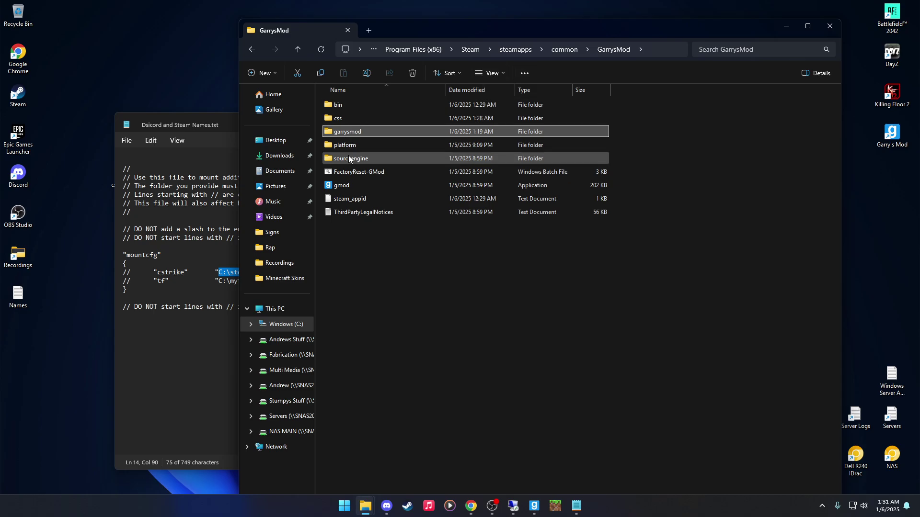
pyautogui.doubleClick(339, 119)
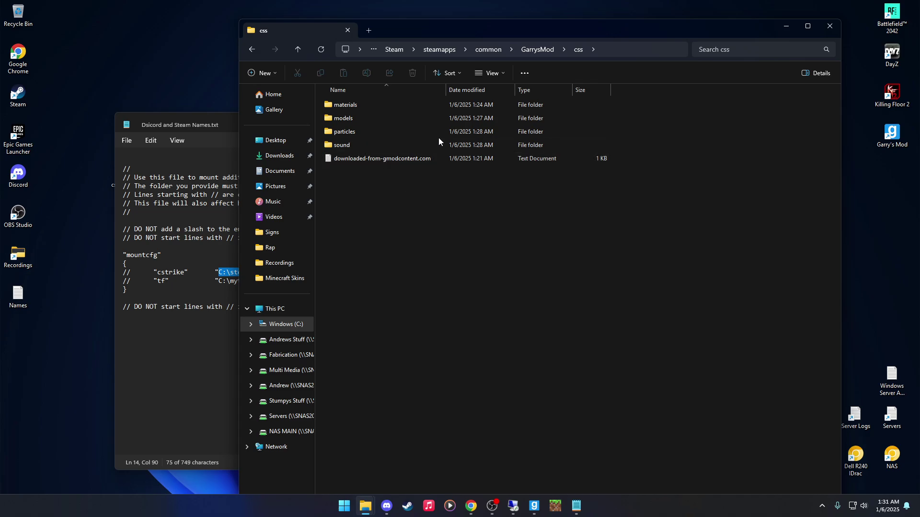
pyautogui.click(638, 45)
pyautogui.hotkey('ctrl', 'c')
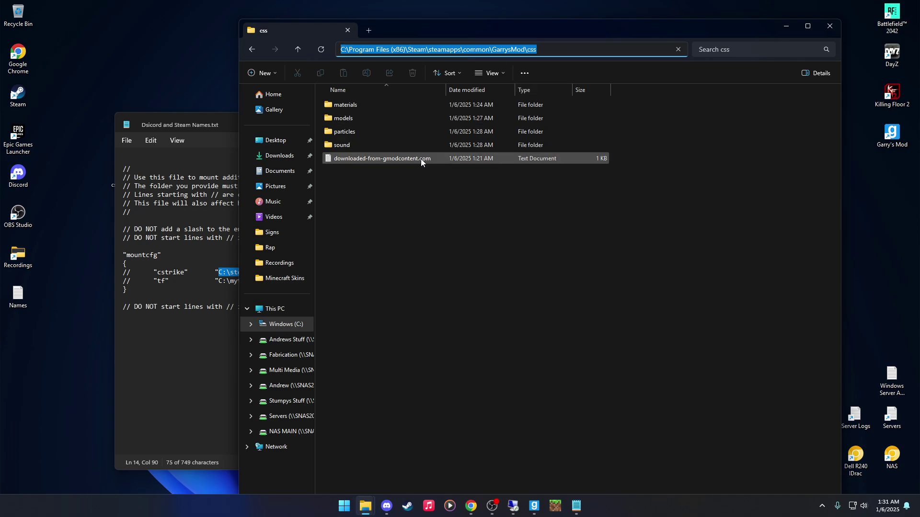
# Step: Replace the cstrike mount path with the GarrysMod\css folder path and remove its leading //
pyautogui.click(179, 367)
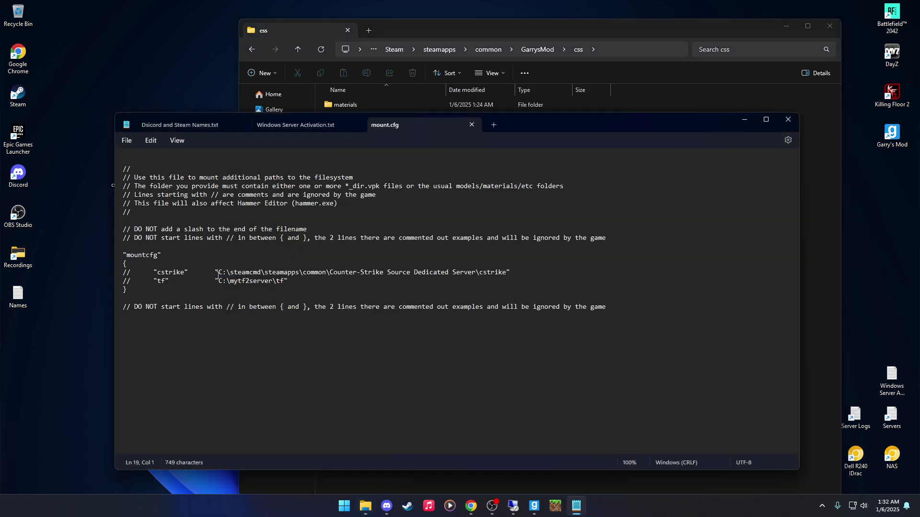
pyautogui.moveTo(217, 275); pyautogui.dragTo(509, 275)
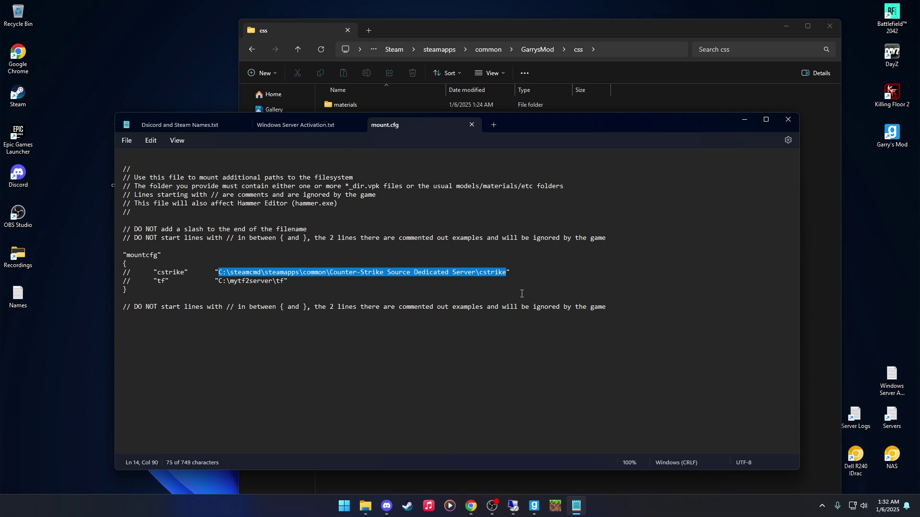
pyautogui.hotkey('ctrl', 'v')
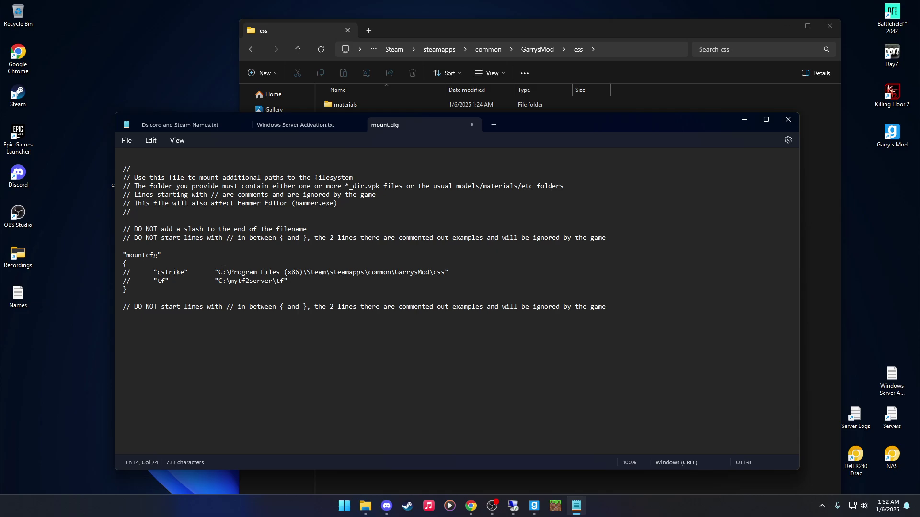
pyautogui.click(132, 272)
pyautogui.press('BackSpace')
pyautogui.press('Right')
pyautogui.click(127, 264)
pyautogui.click(124, 272)
# Step: Save mount.cfg and close Notepad
pyautogui.click(127, 140)
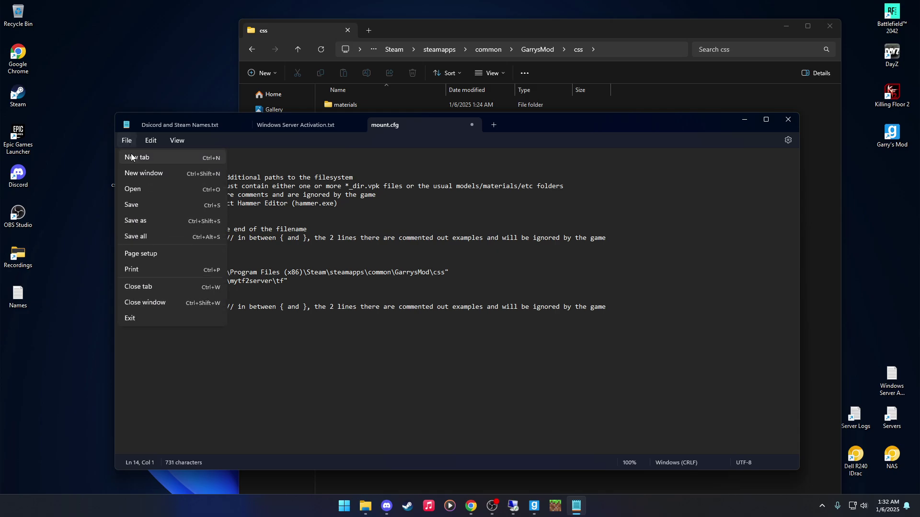
pyautogui.click(149, 205)
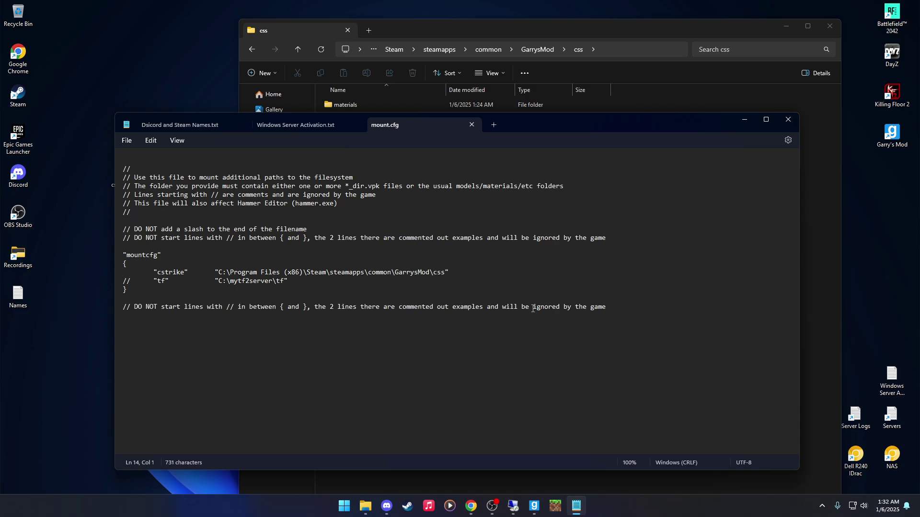
pyautogui.click(792, 122)
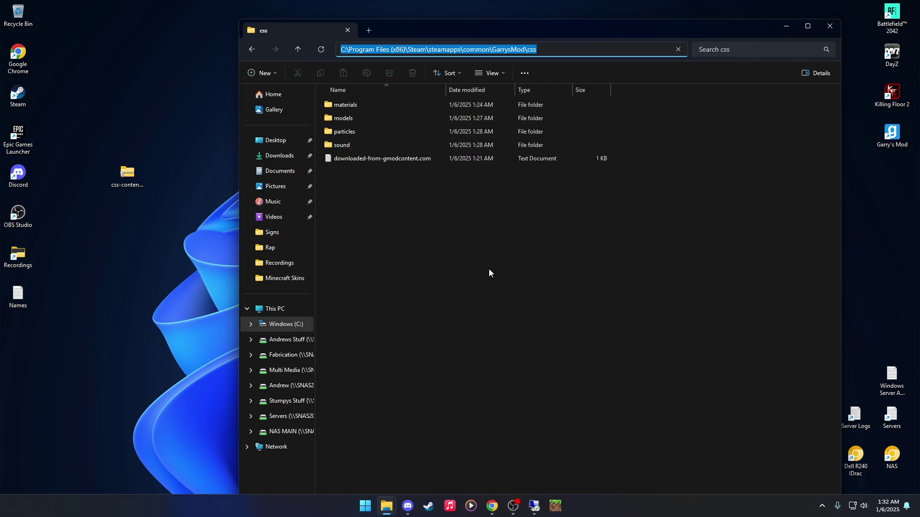
# Step: Navigate Explorer to steamapps\common, minimize the window, and launch Garry's Mod from the desktop shortcut
pyautogui.click(452, 196)
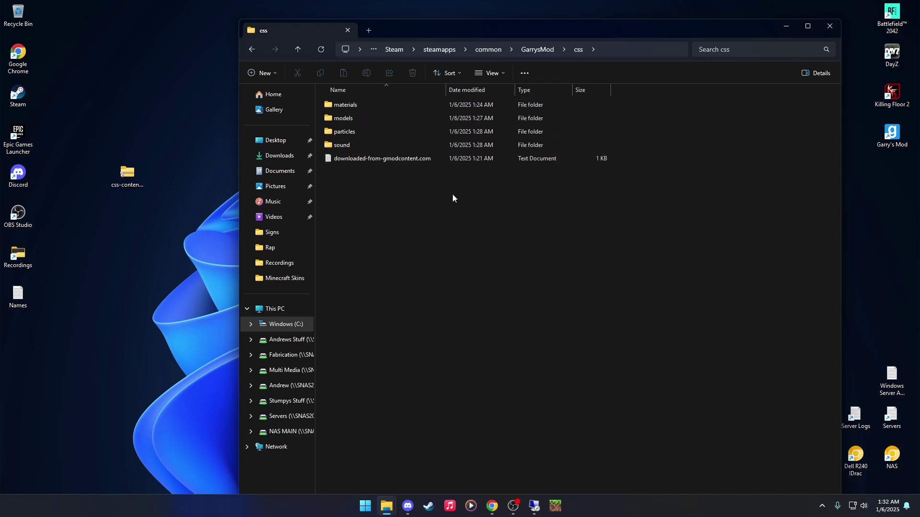
pyautogui.click(435, 49)
pyautogui.doubleClick(376, 103)
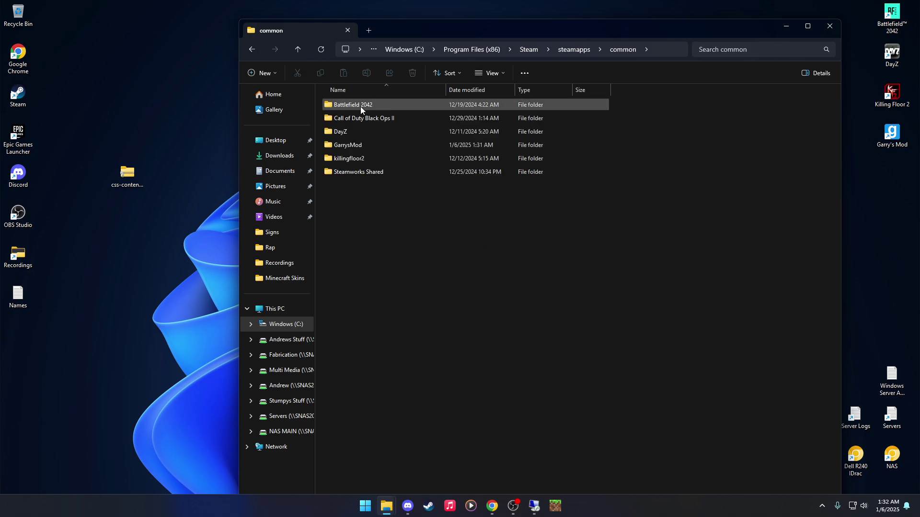
pyautogui.moveTo(613, 23); pyautogui.dragTo(505, 12)
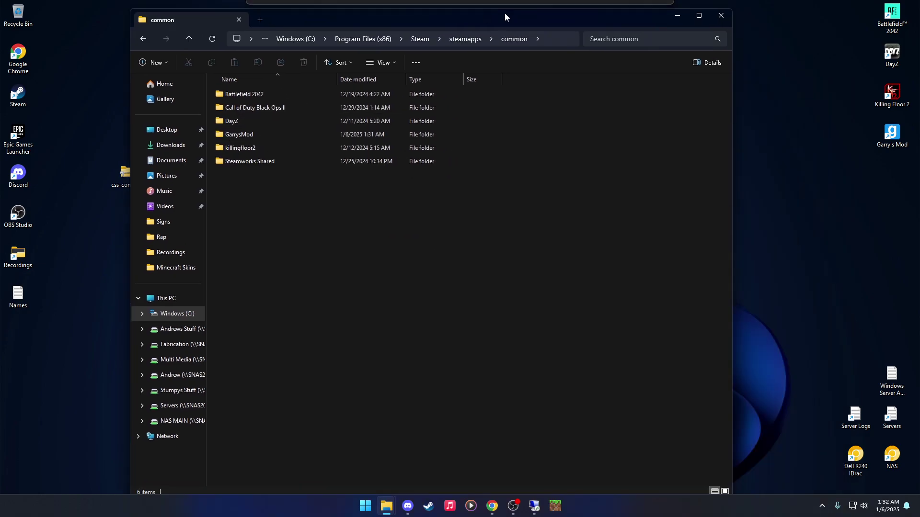
pyautogui.click(682, 20)
pyautogui.doubleClick(891, 134)
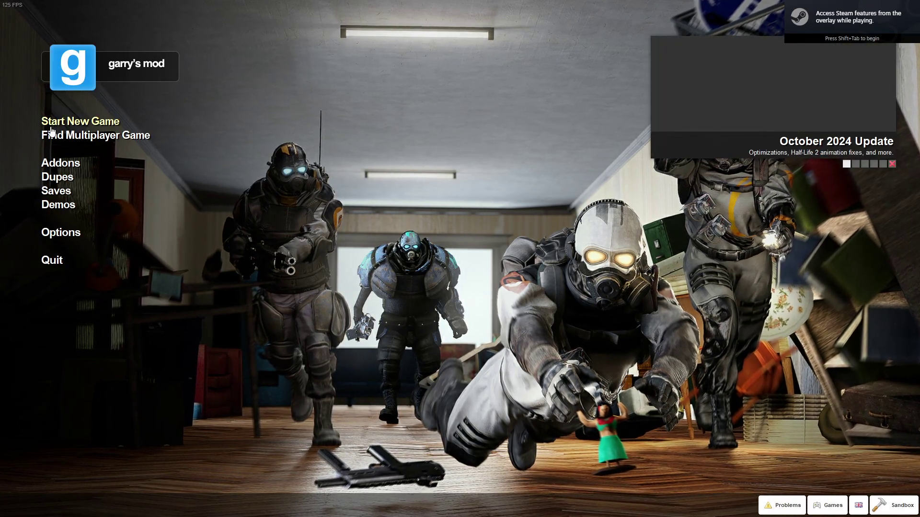
# Step: Start a new game on the rp_downtown_v4c map from the Roleplay category
pyautogui.click(51, 126)
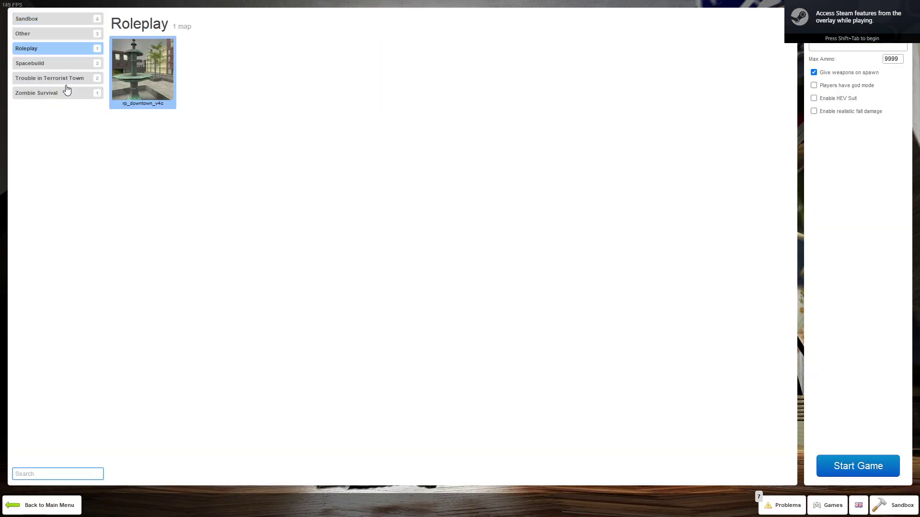
pyautogui.doubleClick(138, 88)
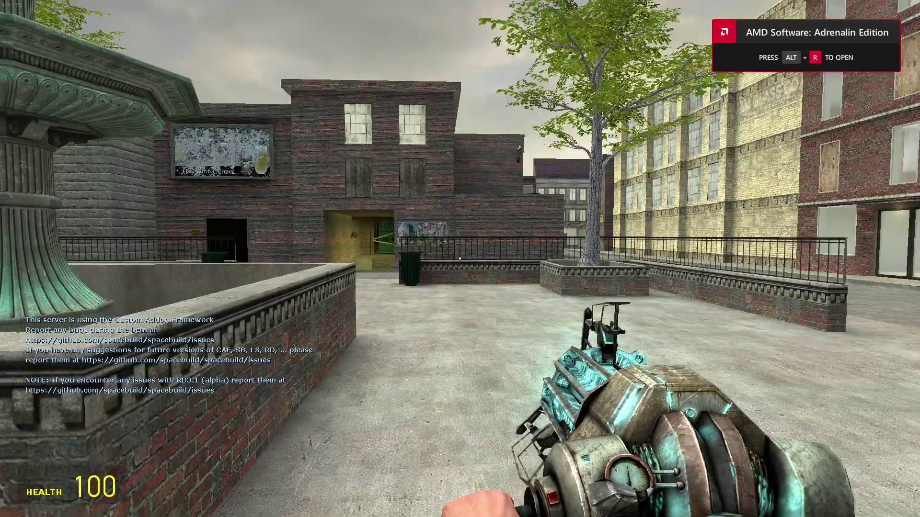
# Step: Walk from the tree planter down the street past the brick, grey and tan buildings
pyautogui.moveTo(460, 259)
pyautogui.press('w')
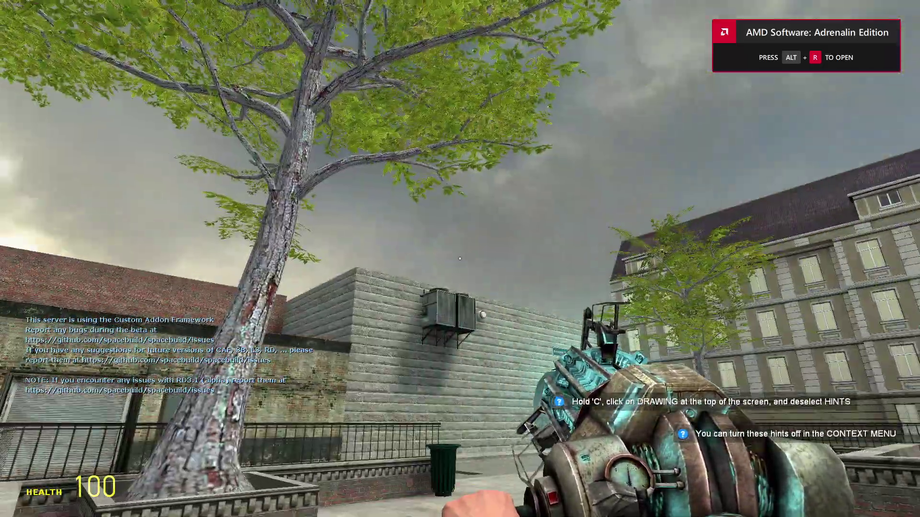
pyautogui.press('w')
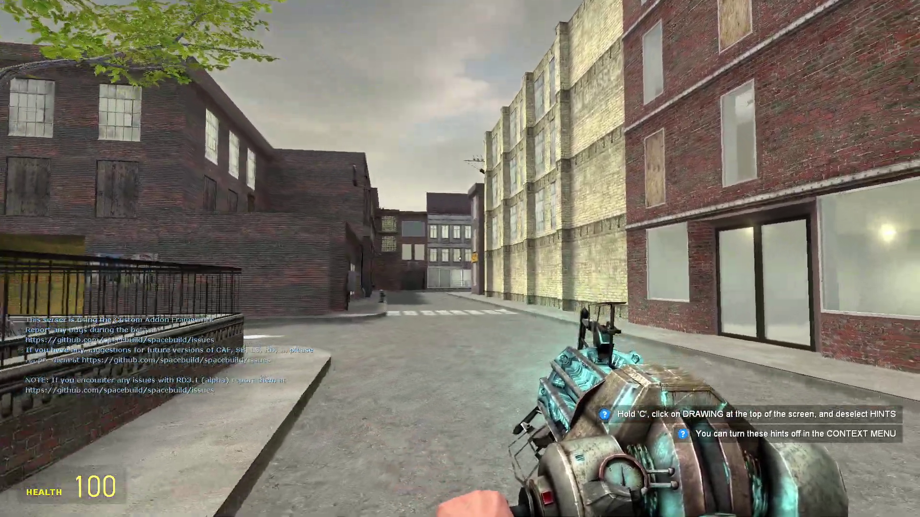
pyautogui.press('w')
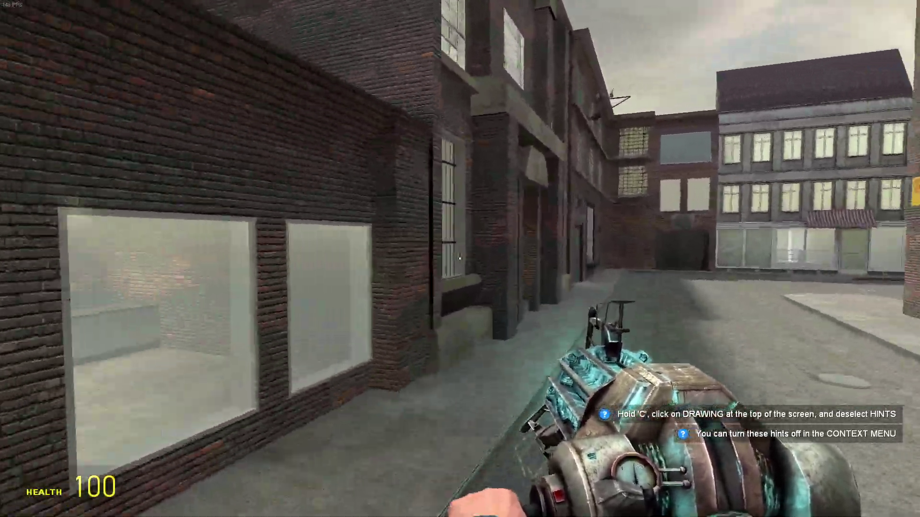
pyautogui.press('w')
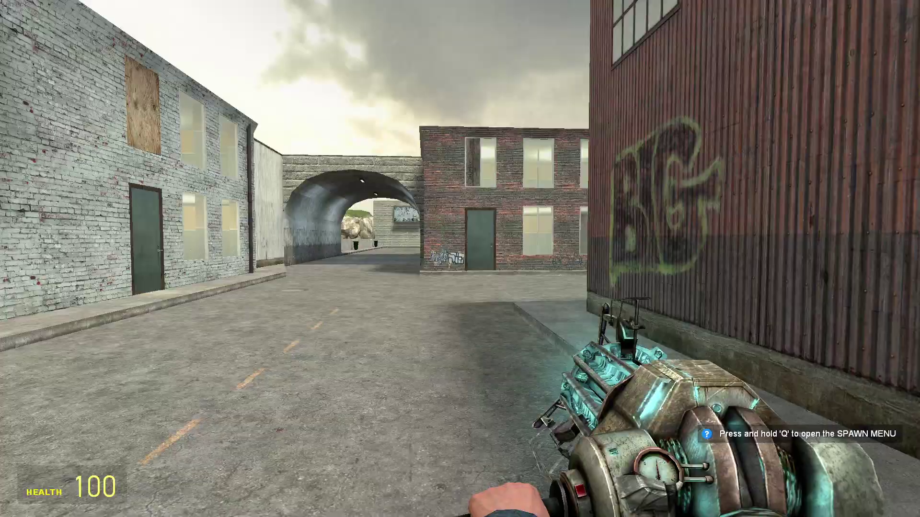
# Step: Walk along the alley through the arched tunnel toward the brick building with stairs
pyautogui.press('w')
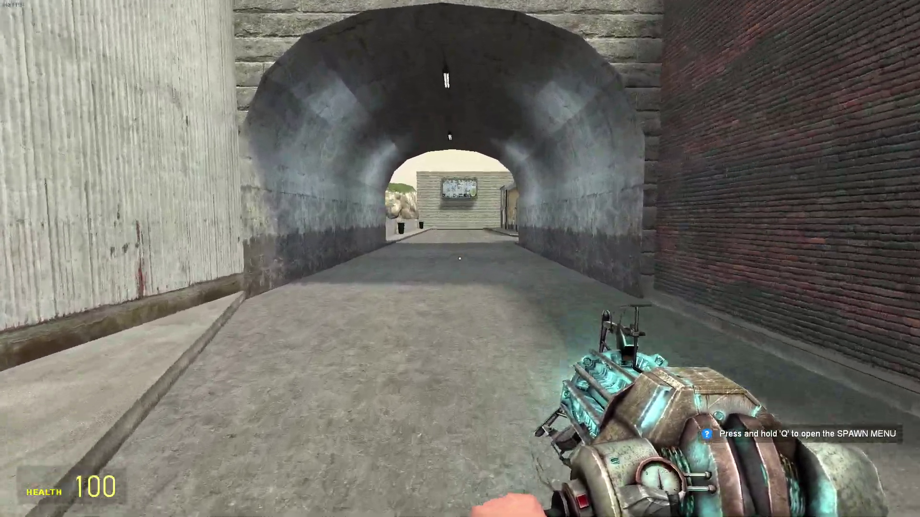
pyautogui.press('w')
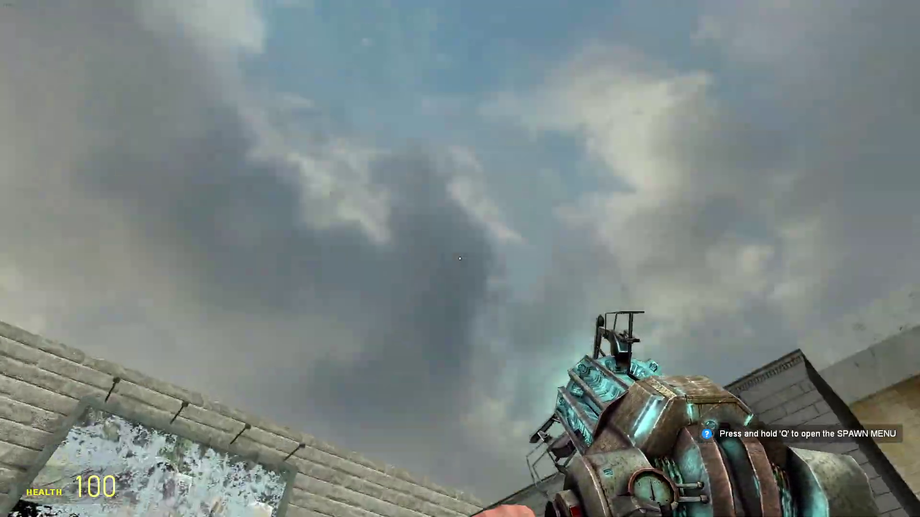
pyautogui.press('w')
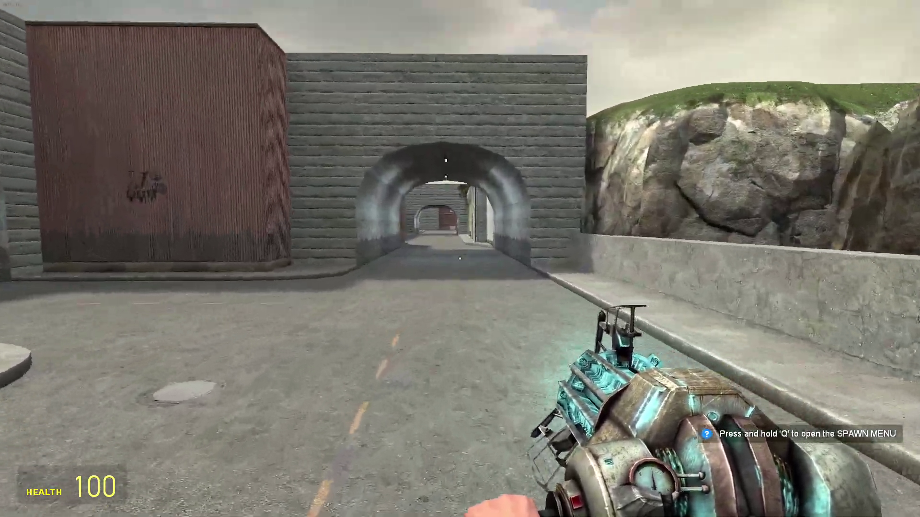
pyautogui.press('w')
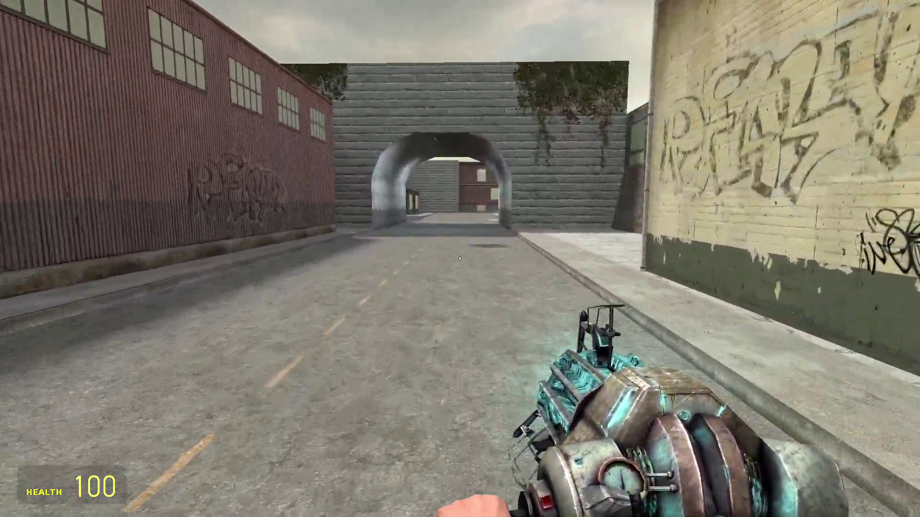
pyautogui.press('w')
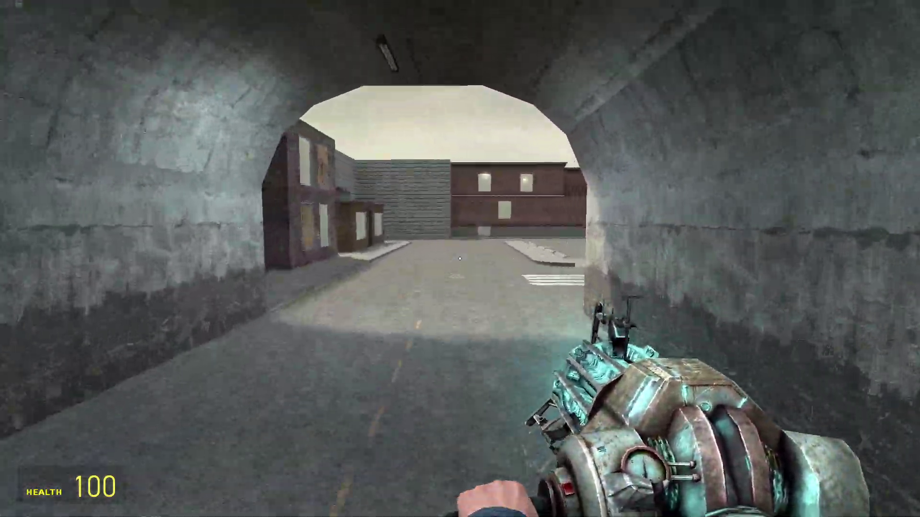
pyautogui.press('w')
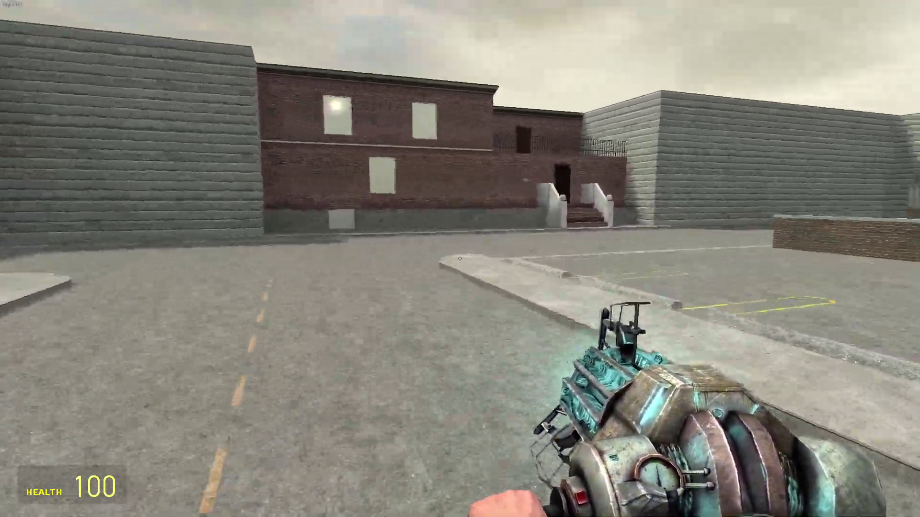
# Step: Walk the side streets back through the arched tunnel, then leave the game for the desktop
pyautogui.press('w')
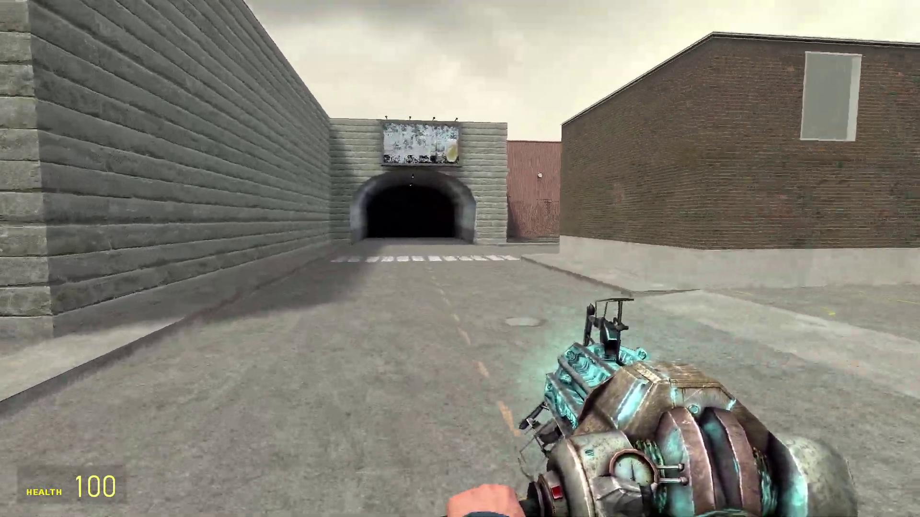
pyautogui.press('w')
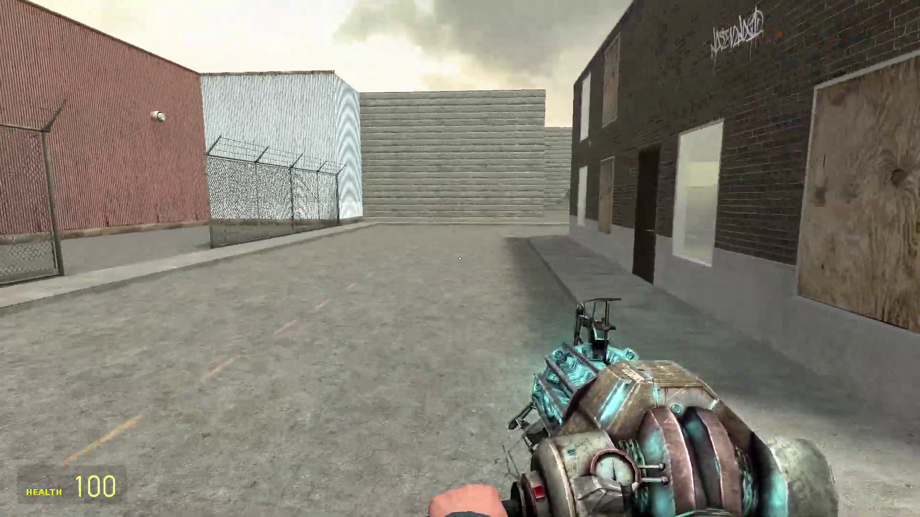
pyautogui.press('w')
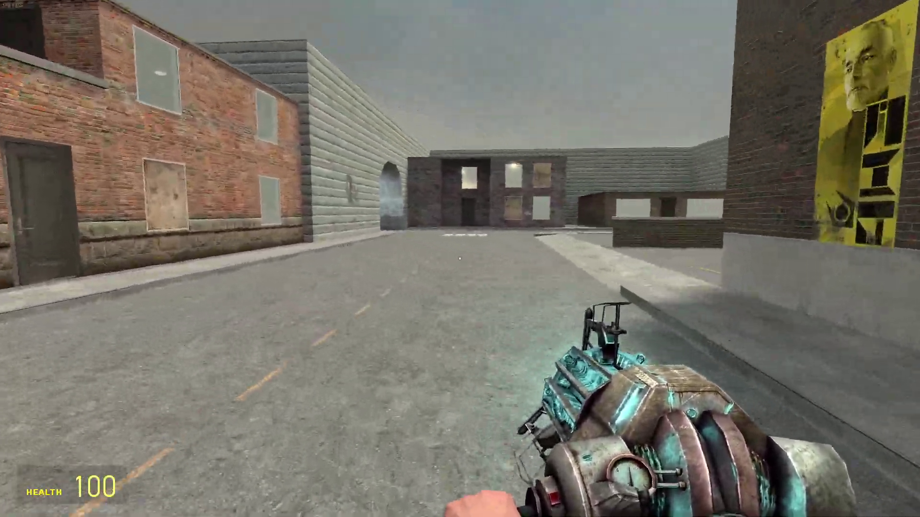
pyautogui.press('w')
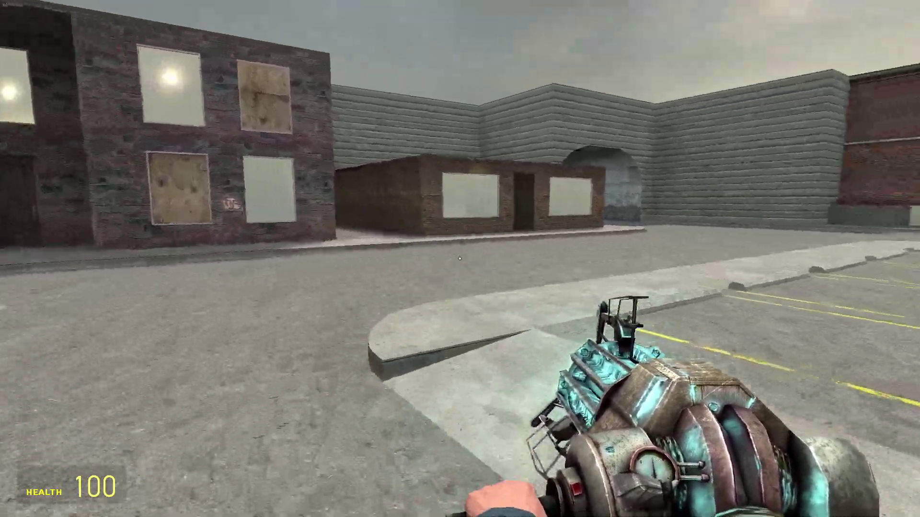
pyautogui.press('w')
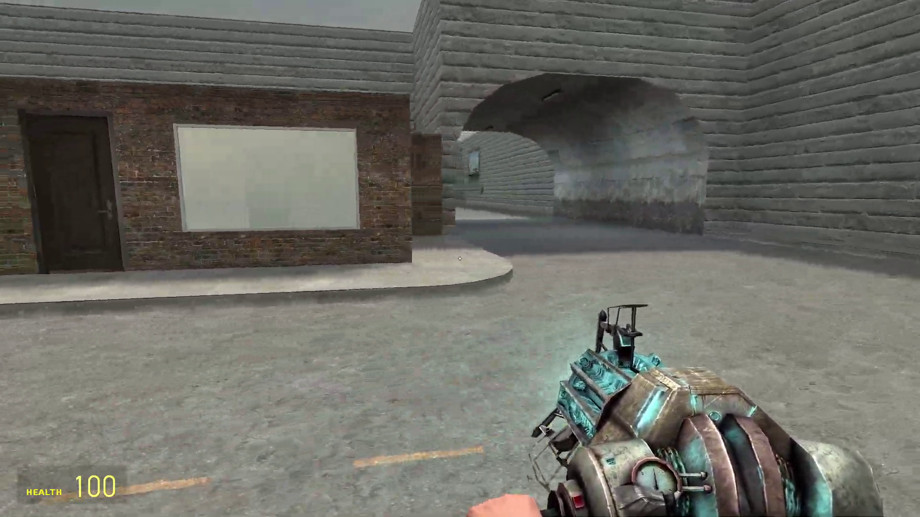
pyautogui.press('w')
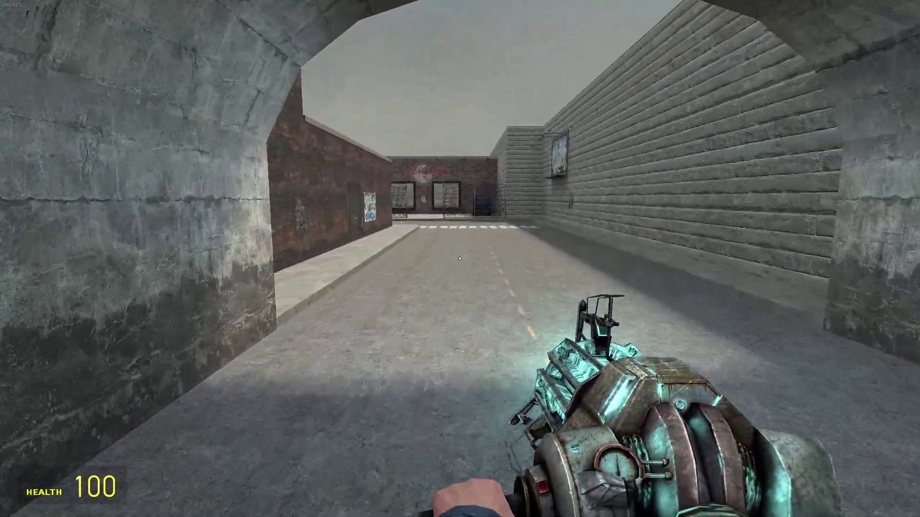
pyautogui.press('super')
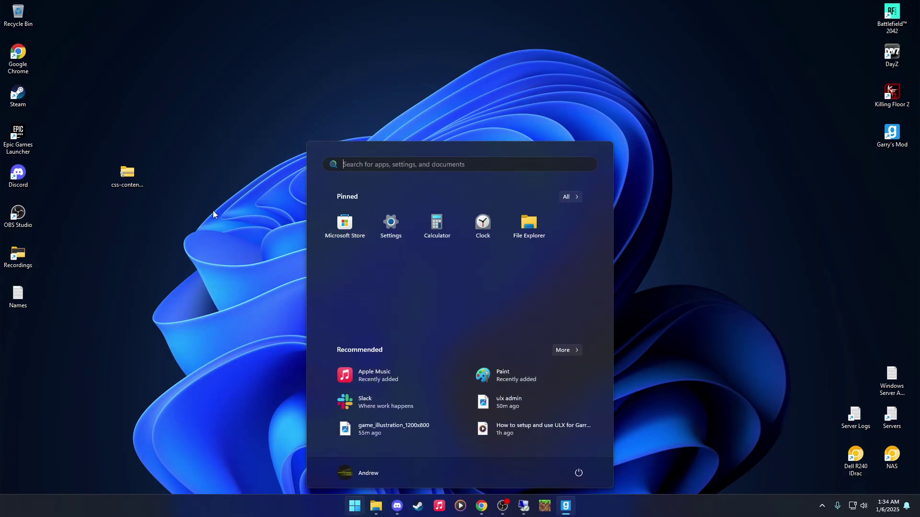
# Step: Bring the steamapps common Explorer window forward and open the killingfloor2 folder
pyautogui.click(137, 171)
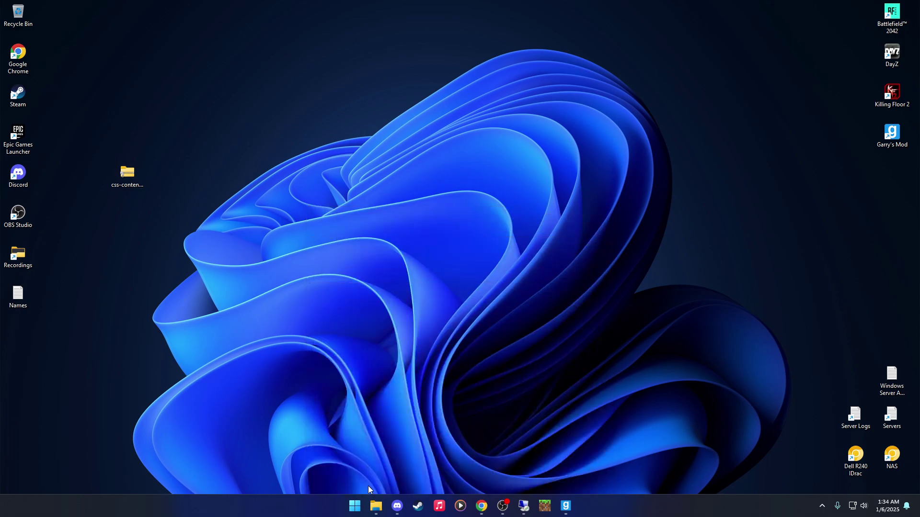
pyautogui.click(375, 474)
pyautogui.moveTo(375, 507)
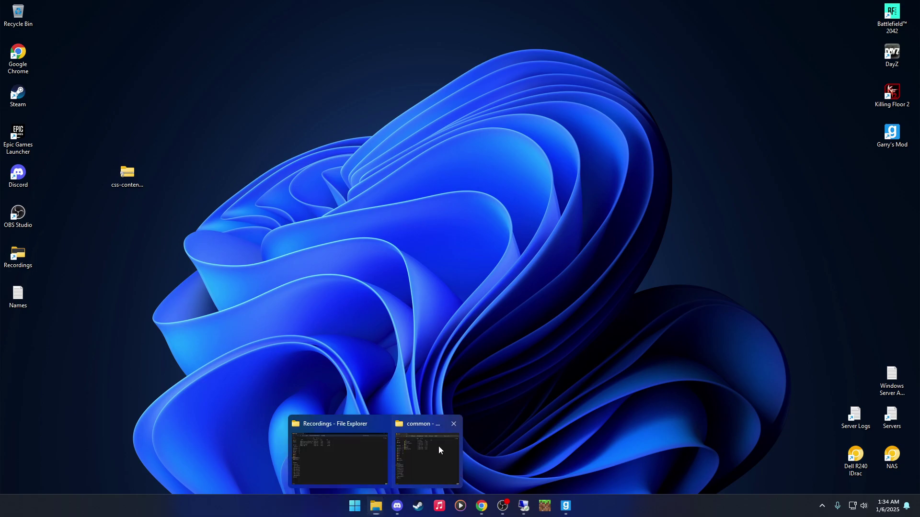
pyautogui.click(439, 446)
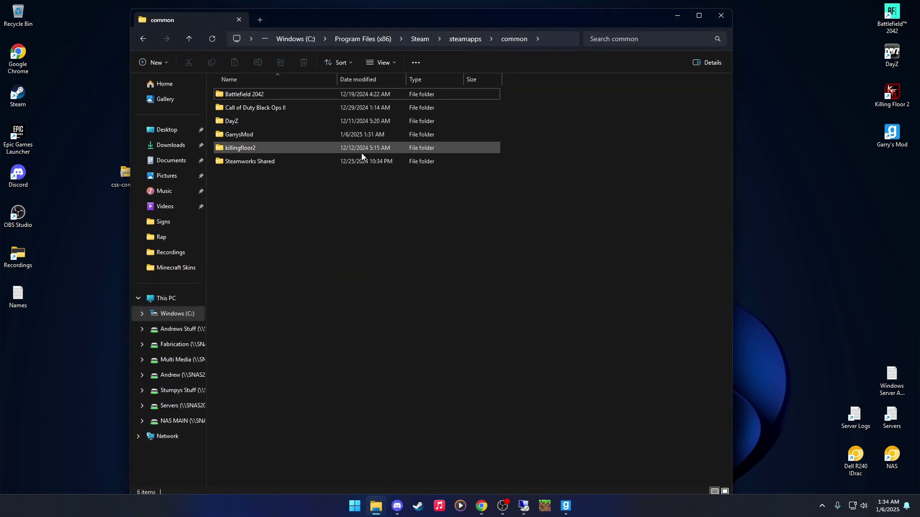
pyautogui.doubleClick(245, 146)
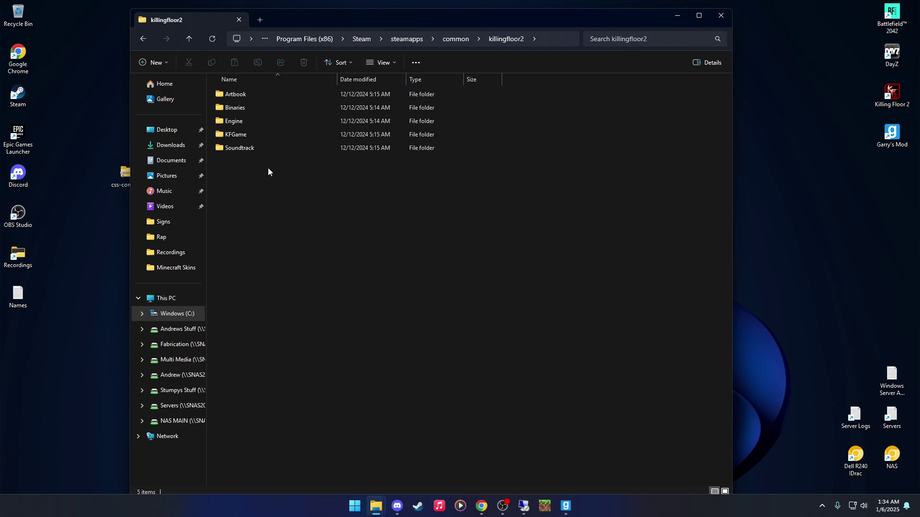
pyautogui.moveTo(322, 206); pyautogui.dragTo(455, 162)
# Step: Go back up to common and open GarrysMod\garrysmod\cfg
pyautogui.click(556, 42)
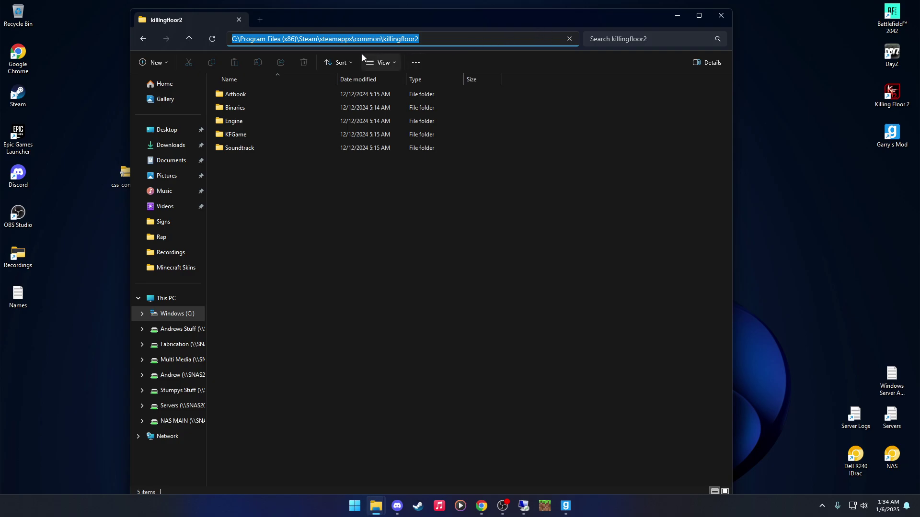
pyautogui.click(309, 42)
pyautogui.moveTo(431, 38); pyautogui.dragTo(246, 37)
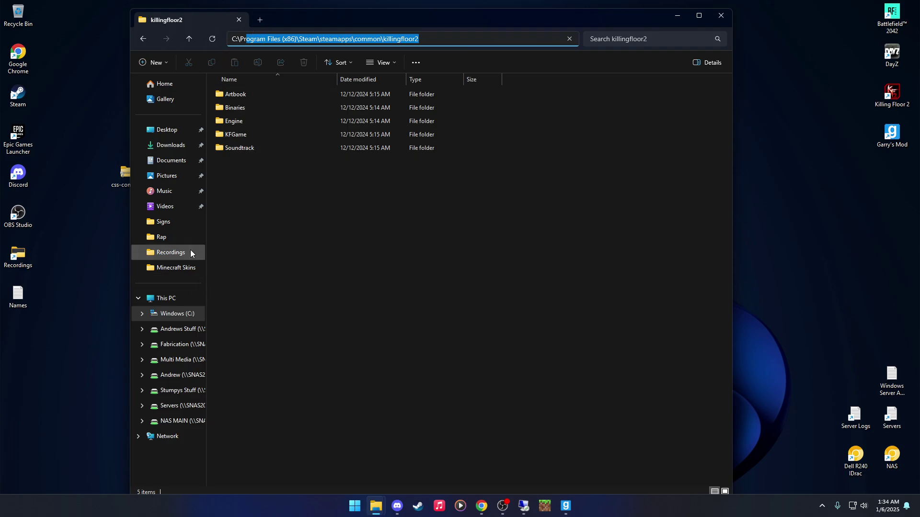
pyautogui.click(312, 316)
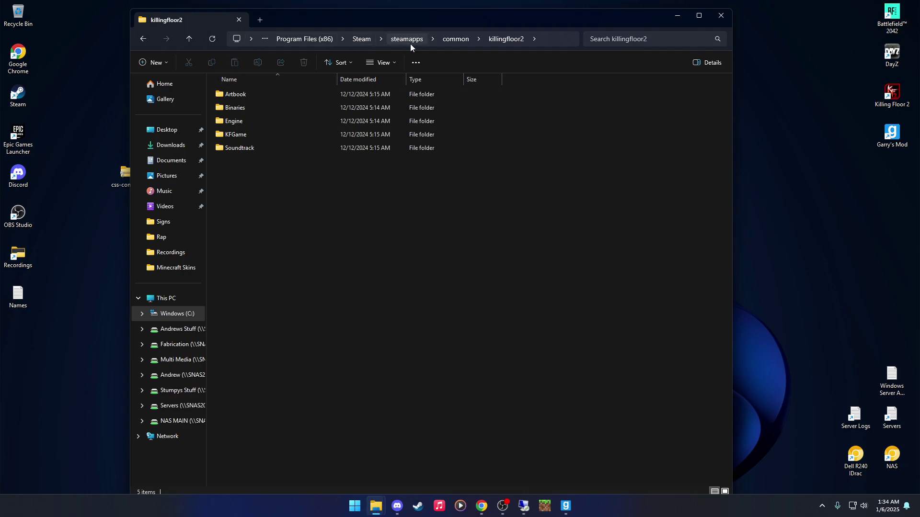
pyautogui.click(452, 38)
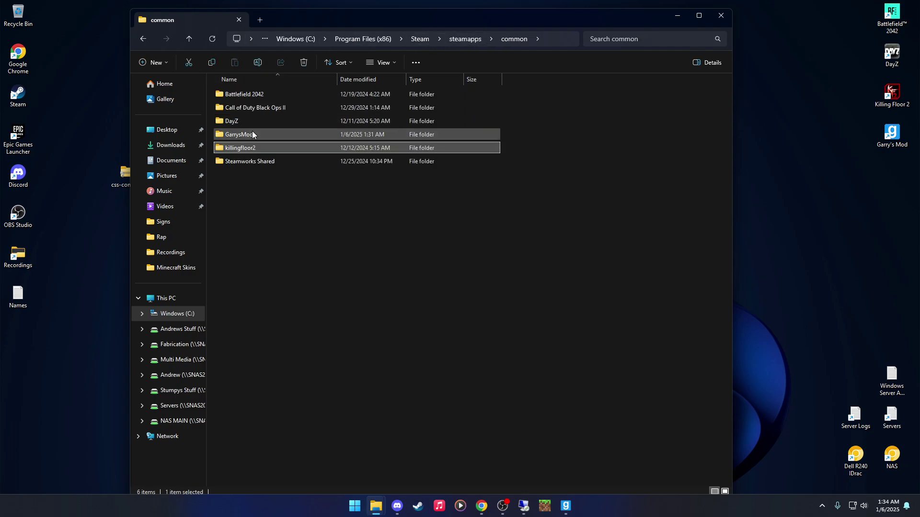
pyautogui.doubleClick(253, 134)
pyautogui.doubleClick(247, 122)
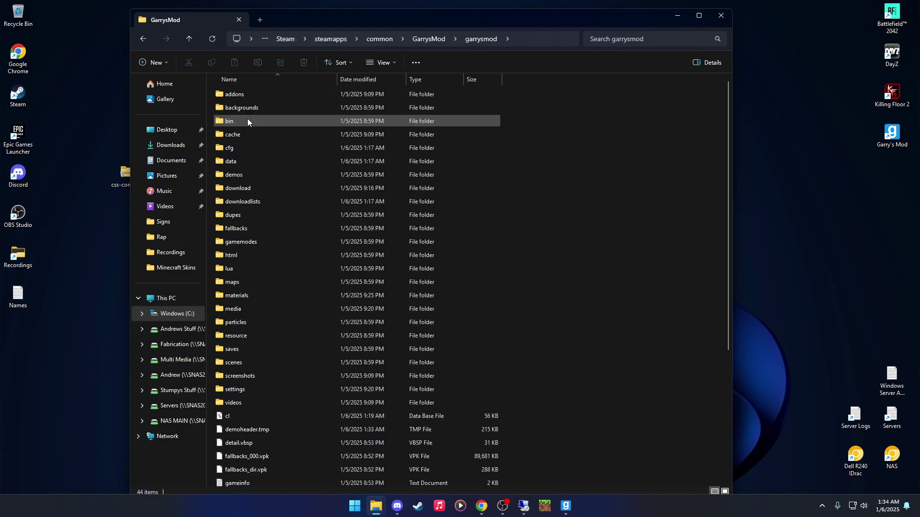
pyautogui.doubleClick(251, 148)
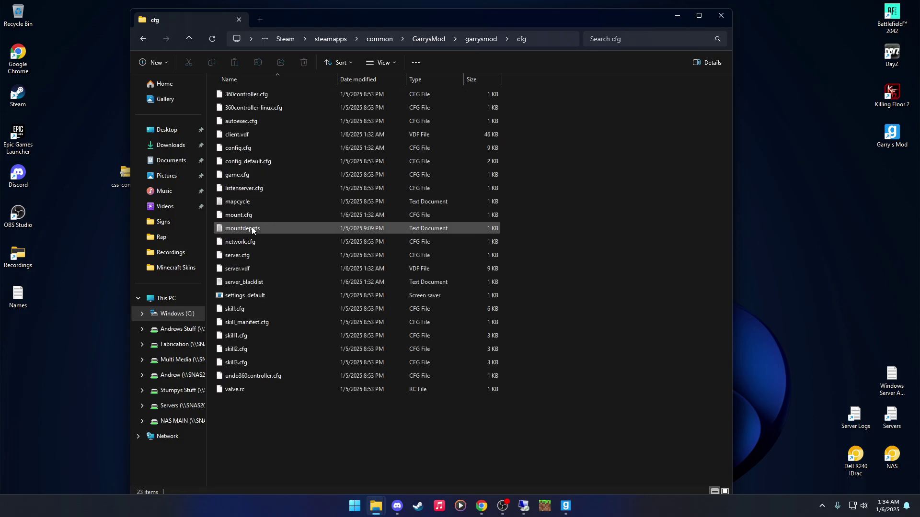
# Step: Open mount.cfg in Notepad and check that the cstrike path points to GarrysMod\css
pyautogui.rightClick(235, 217)
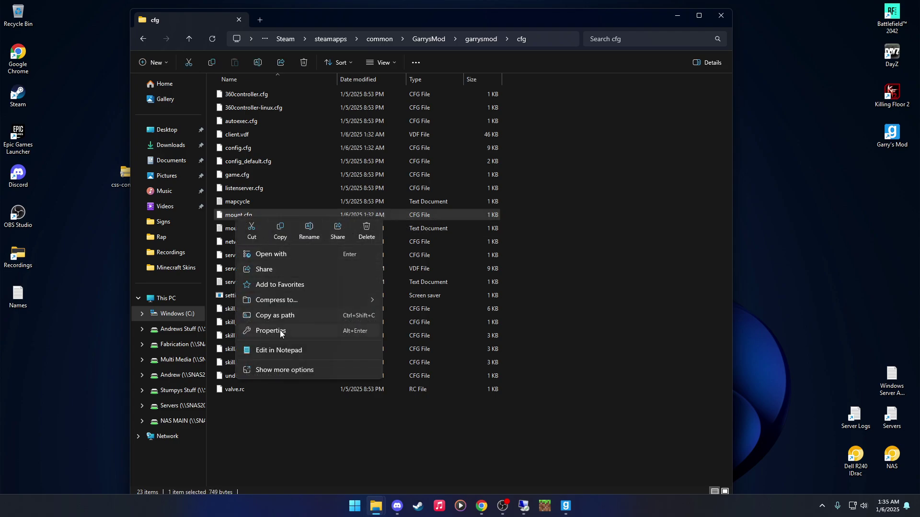
pyautogui.click(278, 349)
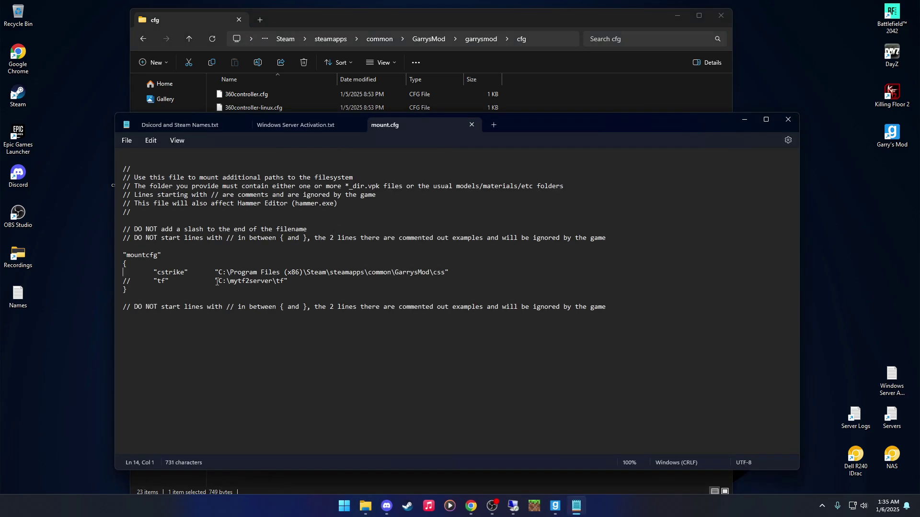
pyautogui.moveTo(216, 271); pyautogui.dragTo(442, 272)
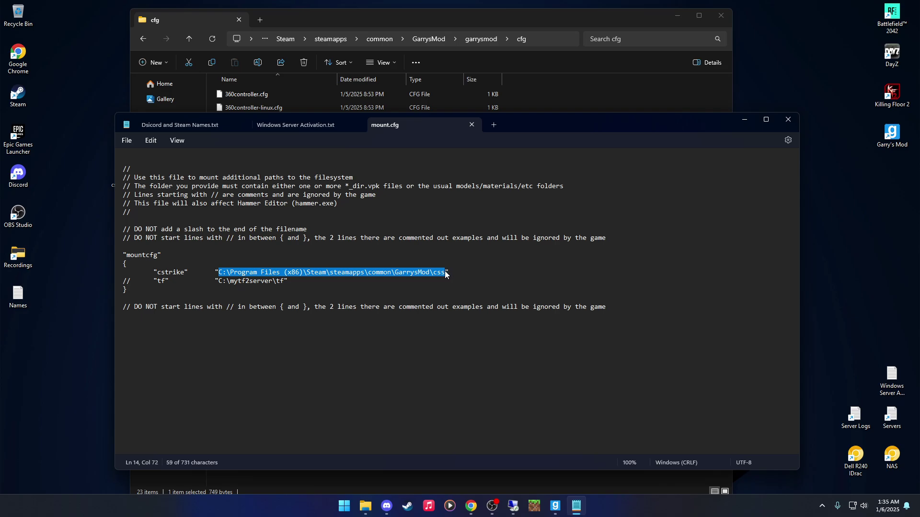
pyautogui.click(140, 272)
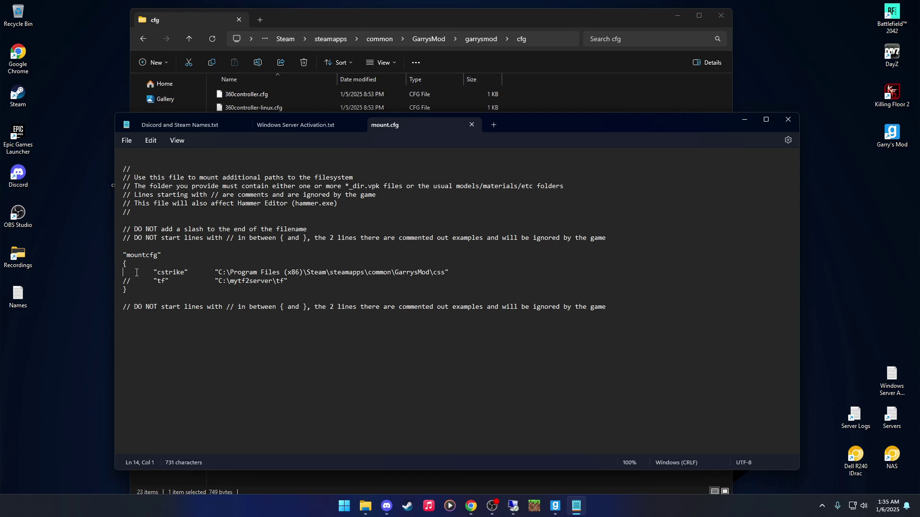
# Step: Close Notepad and File Explorer, move the css-content desktop folder, and return to Garry's Mod
pyautogui.click(778, 121)
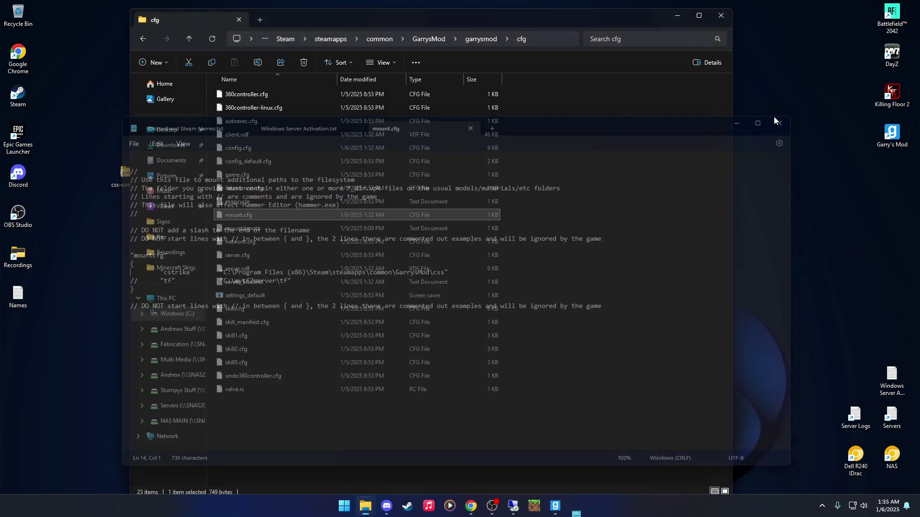
pyautogui.click(720, 17)
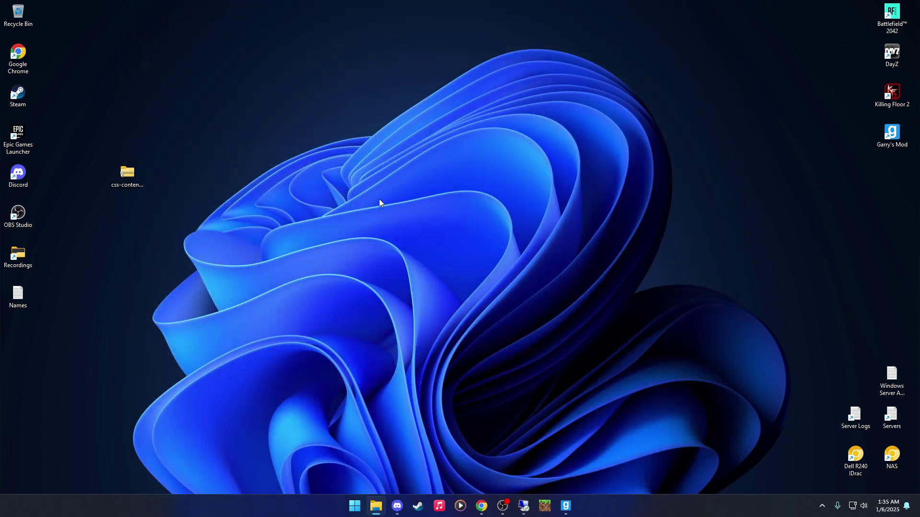
pyautogui.moveTo(142, 186); pyautogui.dragTo(58, 332)
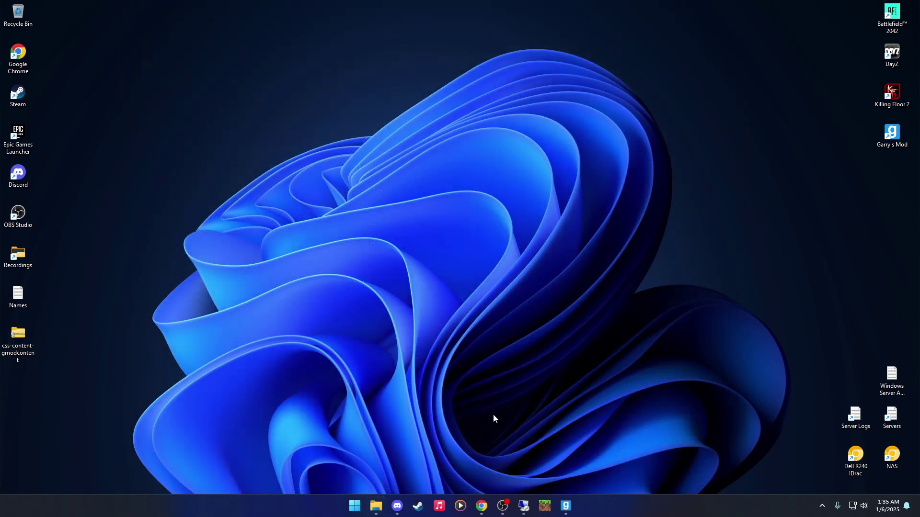
pyautogui.click(566, 506)
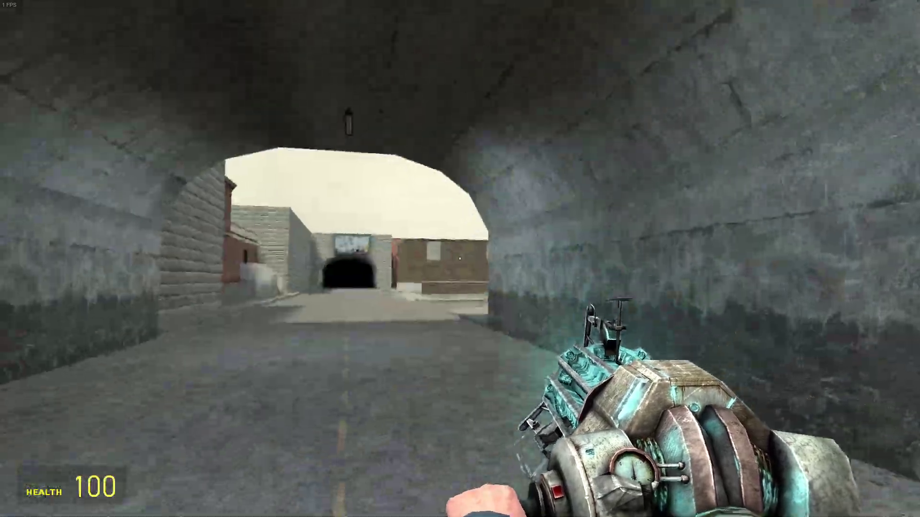
# Step: Walk out of the tunnel, through the stone arch, and down the street into the far tunnels
pyautogui.press('w')
pyautogui.press('w')
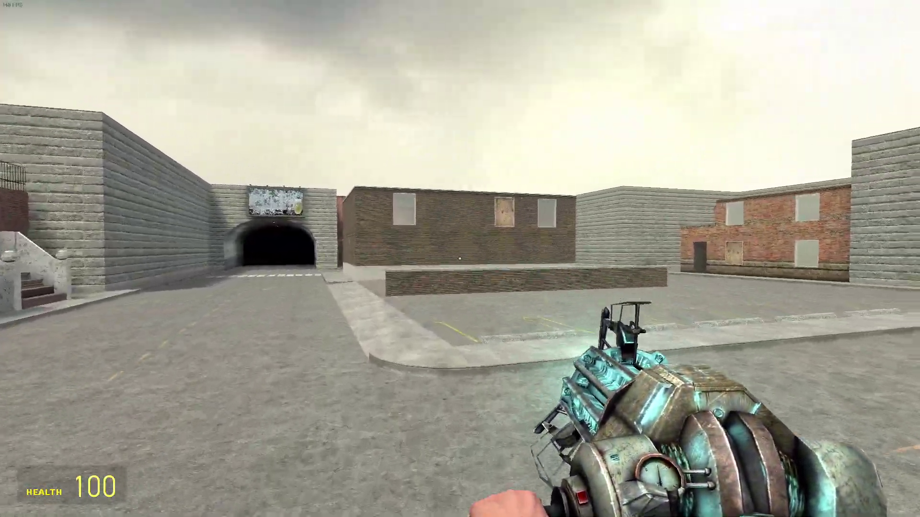
pyautogui.press('w')
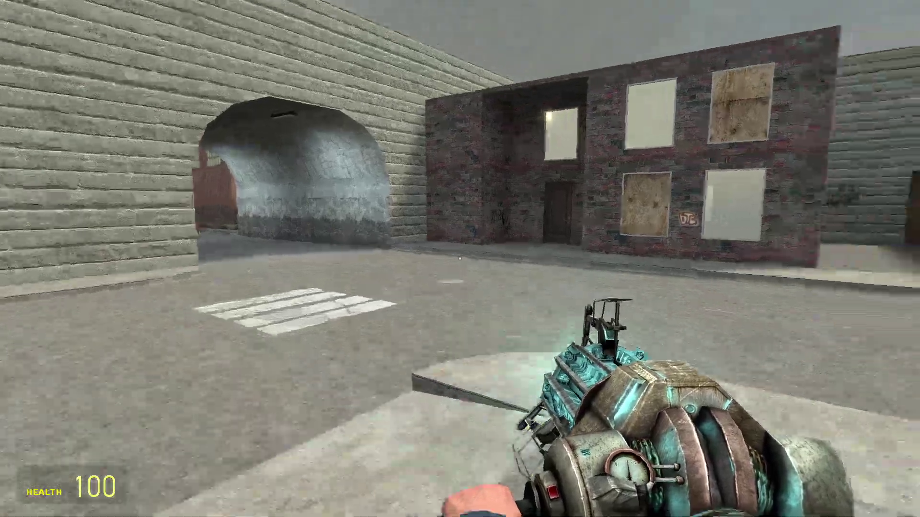
pyautogui.press('w')
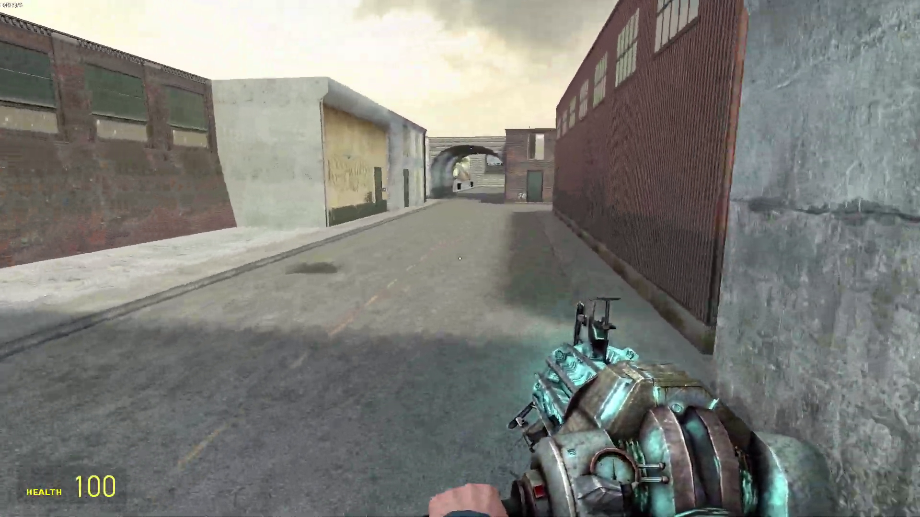
pyautogui.press('w')
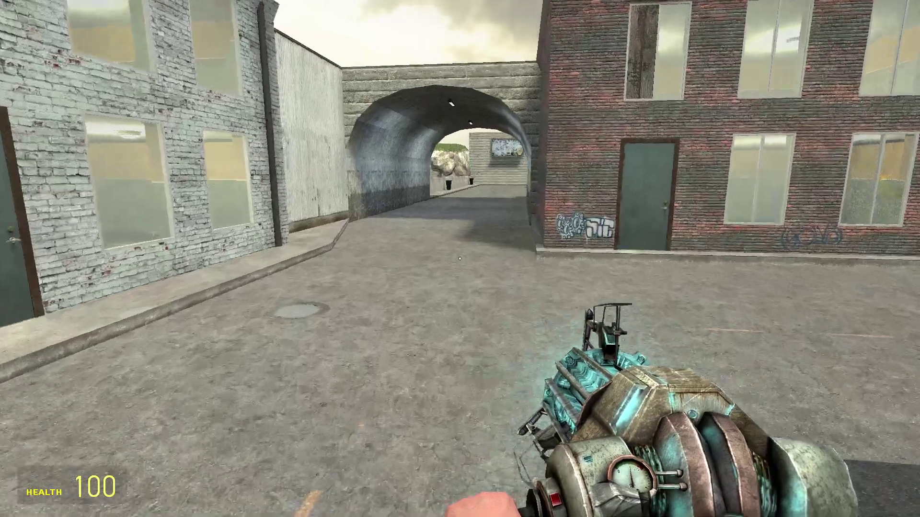
pyautogui.press('w')
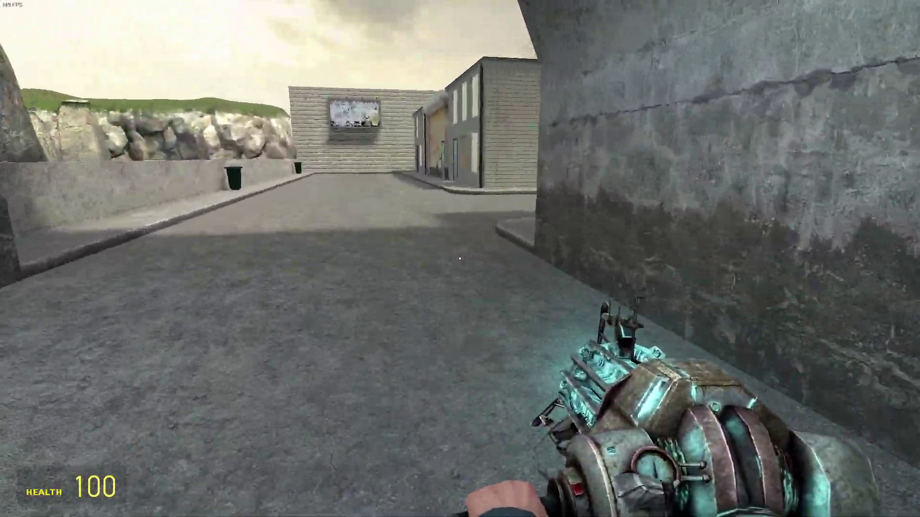
pyautogui.press('w')
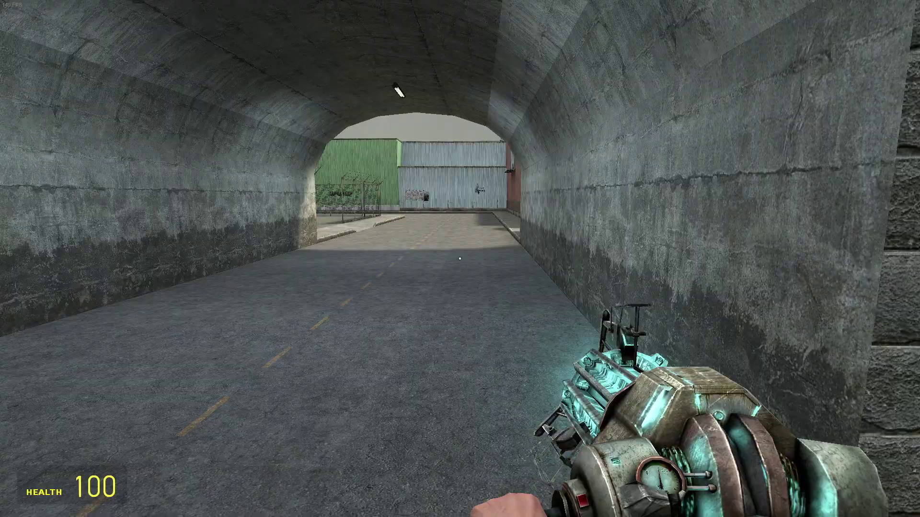